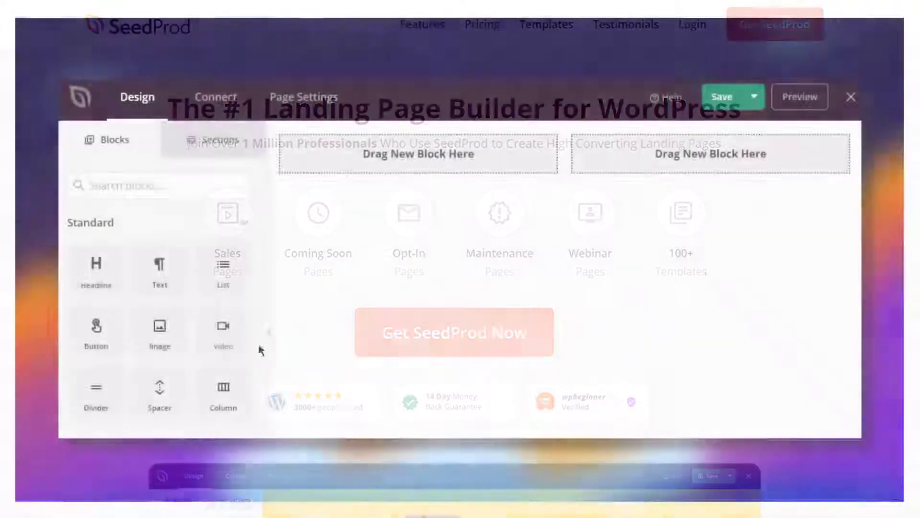
# Step: Place a Video block in the first column and a Headline block in the second column
pyautogui.moveTo(226, 336); pyautogui.dragTo(402, 160)
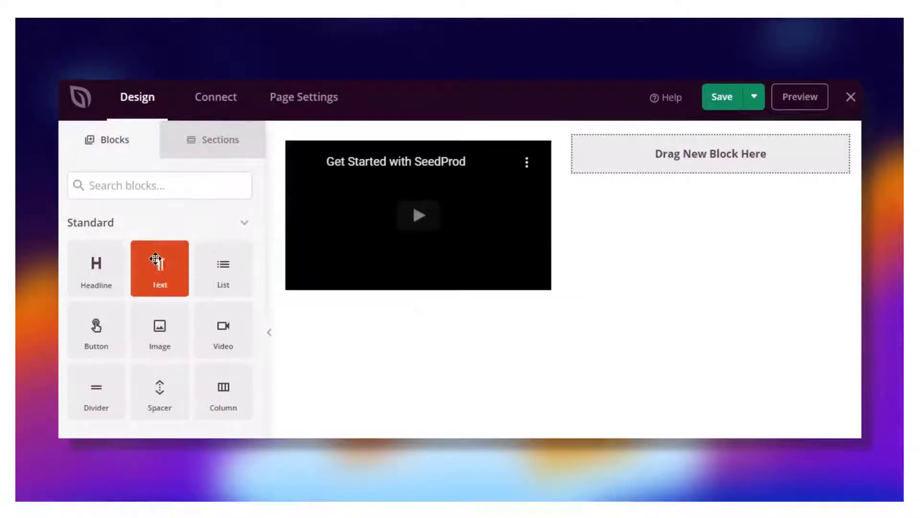
pyautogui.moveTo(97, 269); pyautogui.dragTo(654, 159)
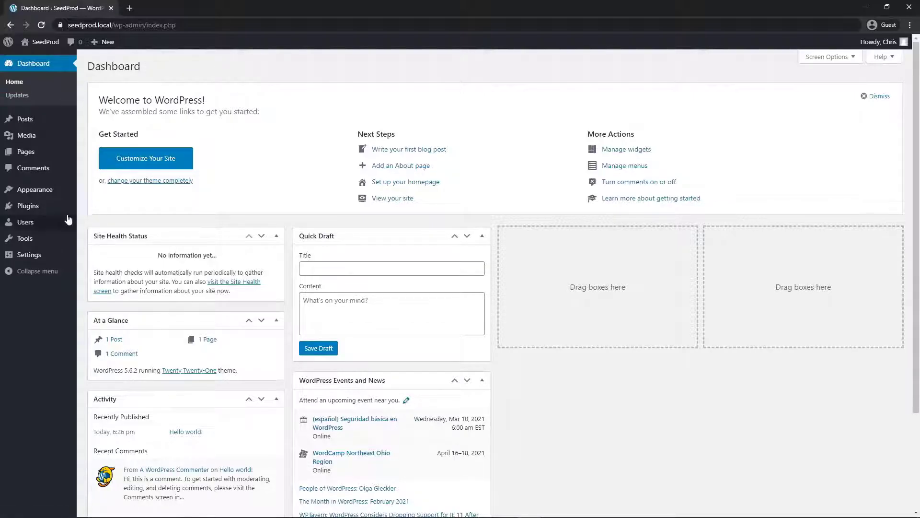
# Step: Find the plugin Coming Soon Page, Maintenance Mode & Landing Pages by SeedProd with the search term SeedProd, then install and activate it
pyautogui.moveTo(63, 210)
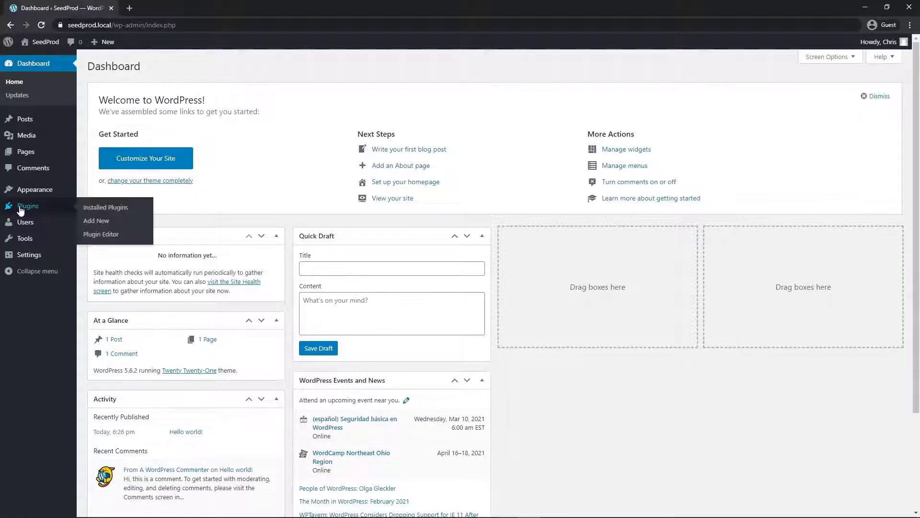
pyautogui.click(96, 221)
pyautogui.click(792, 93)
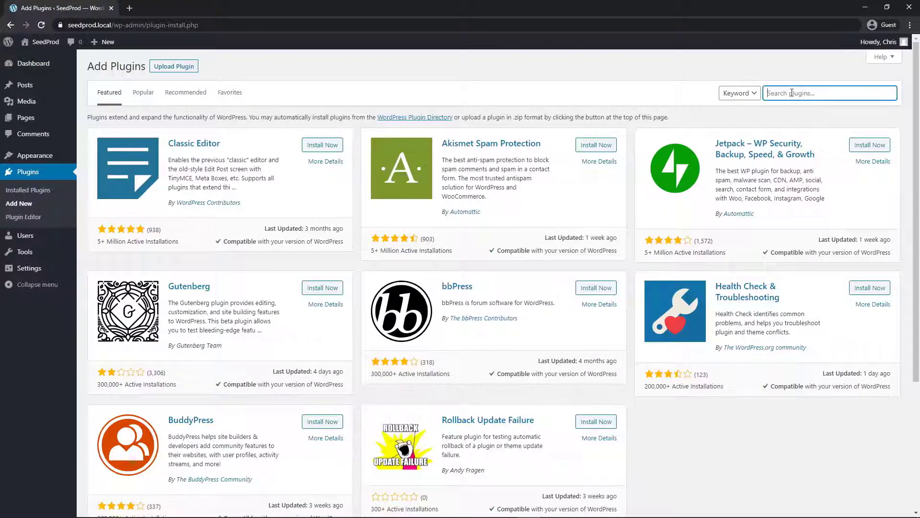
pyautogui.write('SeedProd')
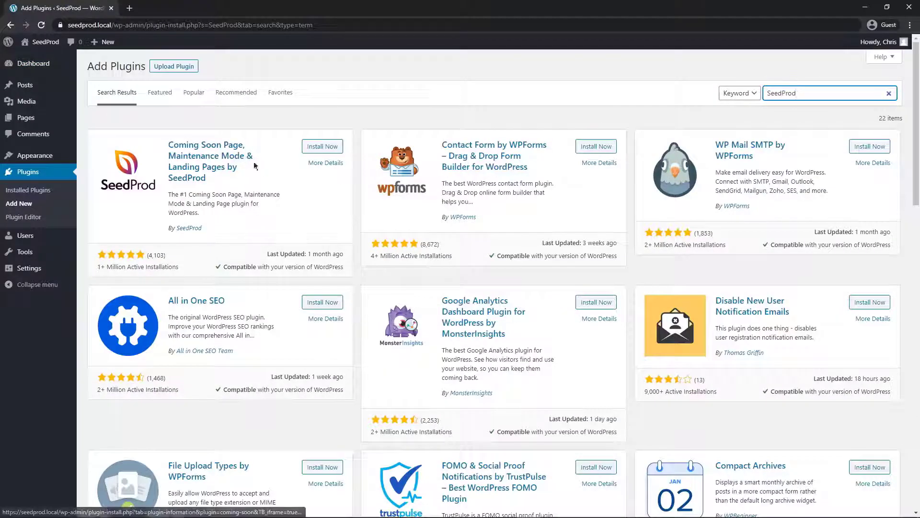
pyautogui.click(323, 149)
pyautogui.click(320, 147)
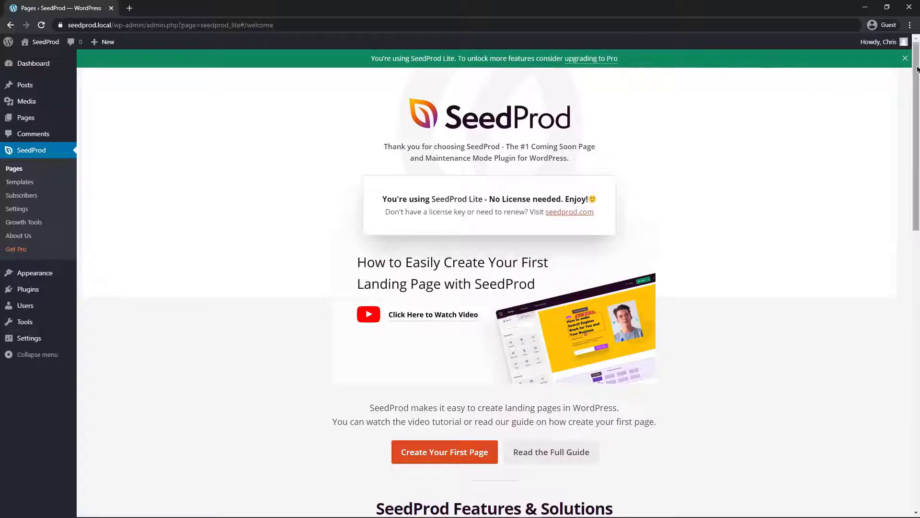
# Step: Look over the SeedProd welcome page and start a new landing page from the plugin's Pages overview
pyautogui.scroll(-6, 900, 82)
pyautogui.scroll(-4, 310, 234)
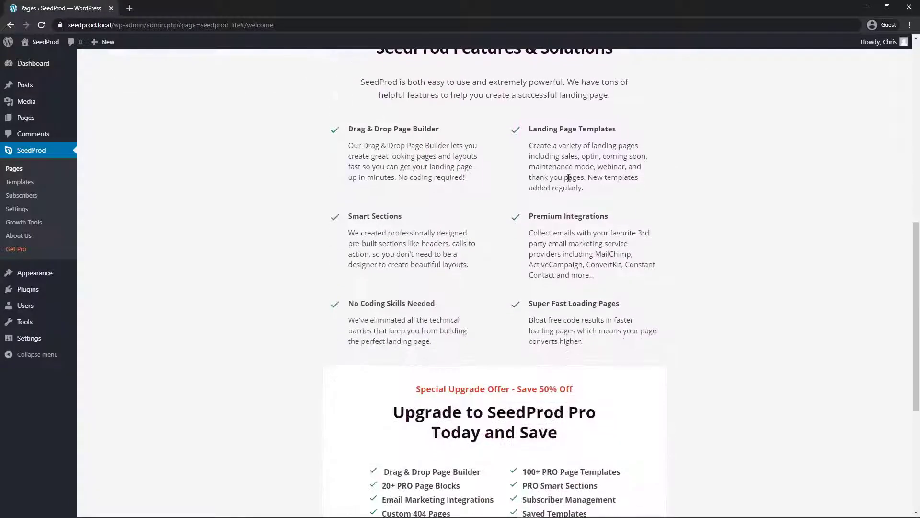
pyautogui.scroll(10, 521, 170)
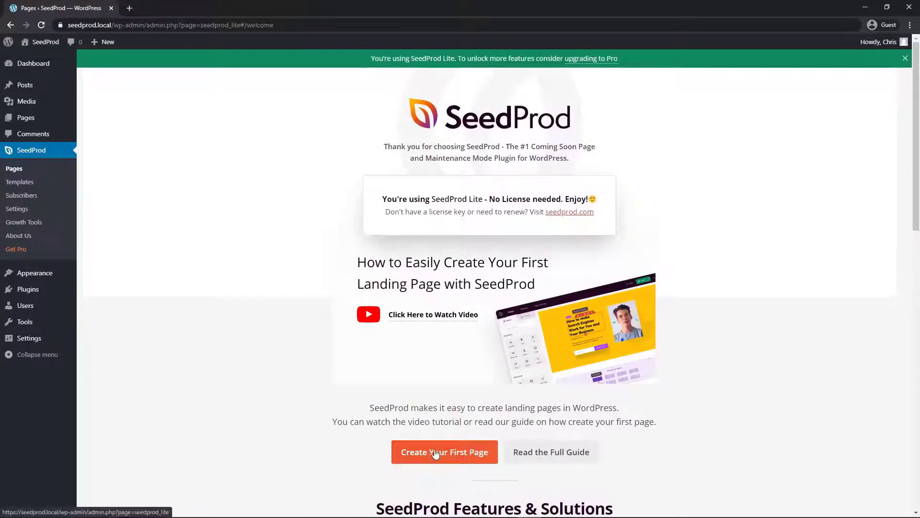
pyautogui.click(14, 170)
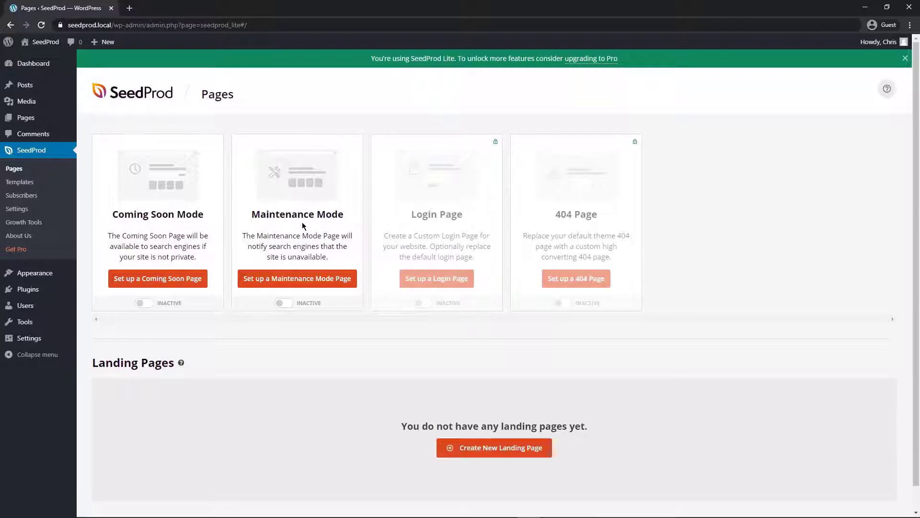
pyautogui.click(500, 451)
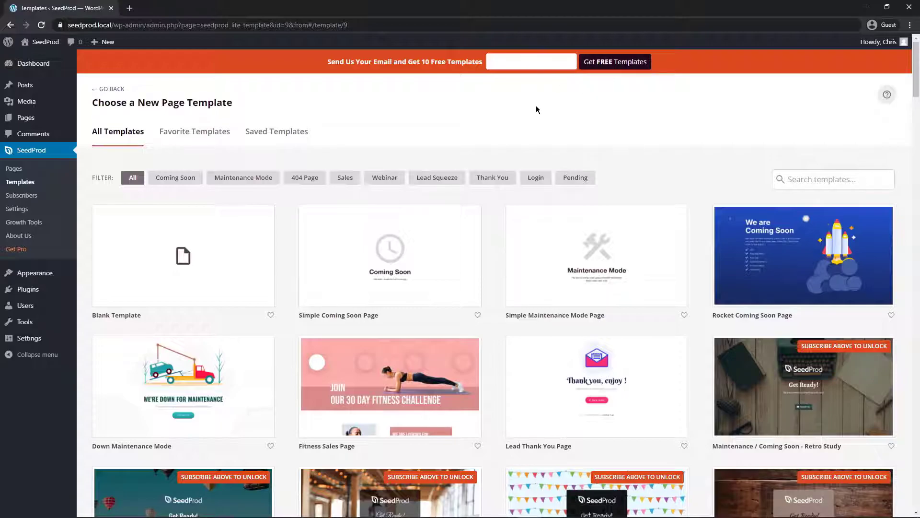
# Step: Create a page named "landing page" from the Fitness Sales Page template and start editing it
pyautogui.scroll(-3, 532, 113)
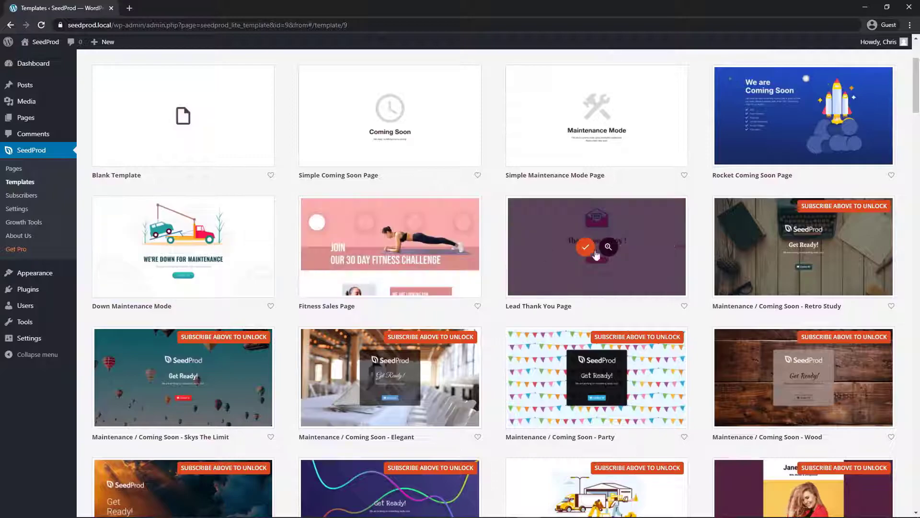
pyautogui.scroll(-2, 388, 345)
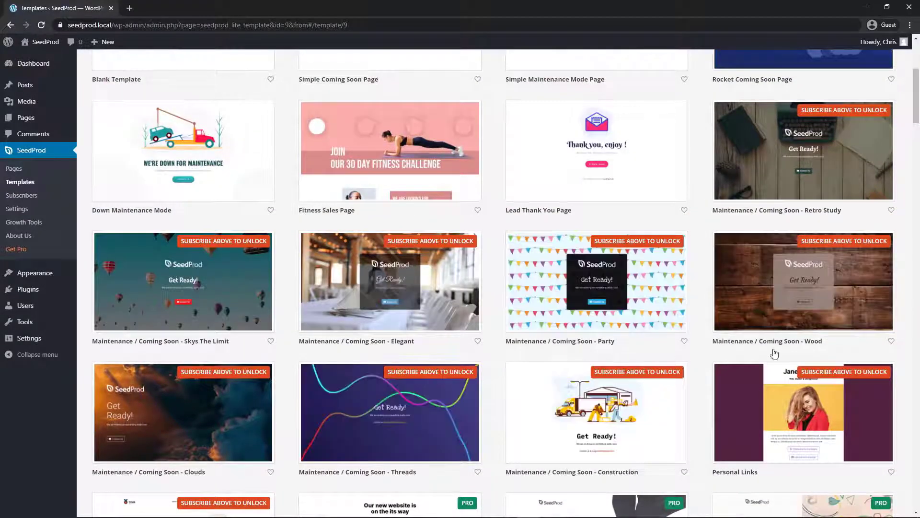
pyautogui.scroll(-5, 577, 281)
pyautogui.scroll(-17, 436, 279)
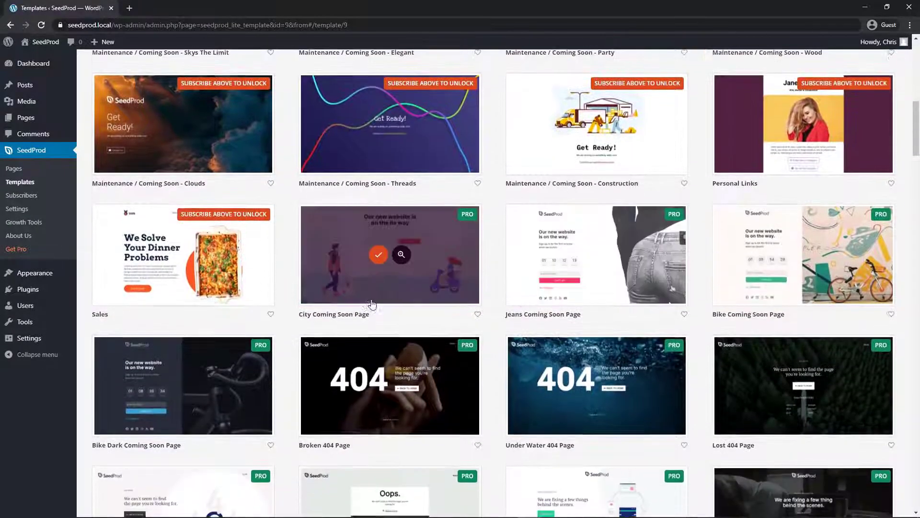
pyautogui.scroll(-15, 436, 279)
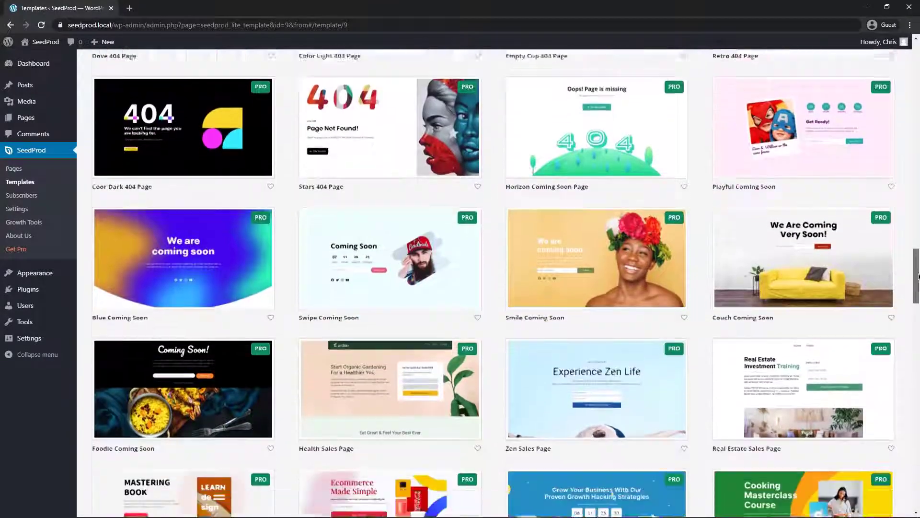
pyautogui.moveTo(914, 272); pyautogui.dragTo(914, 72)
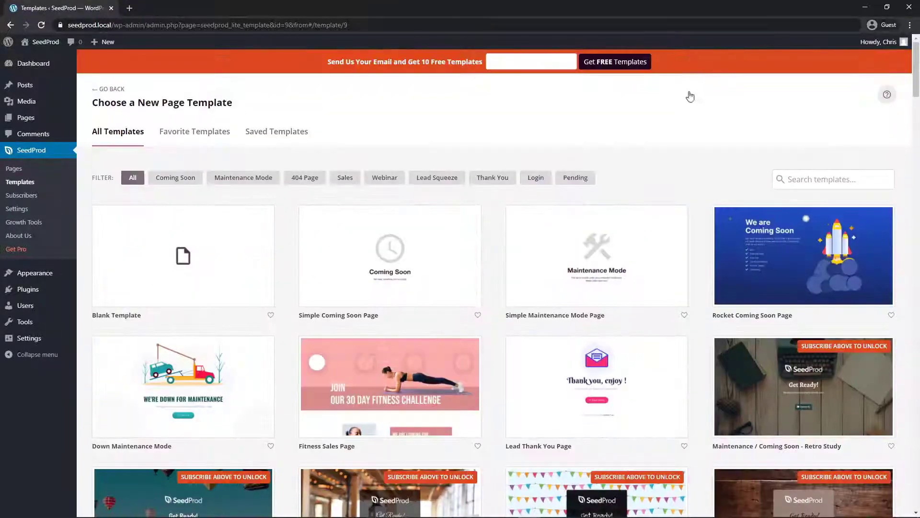
pyautogui.moveTo(427, 349)
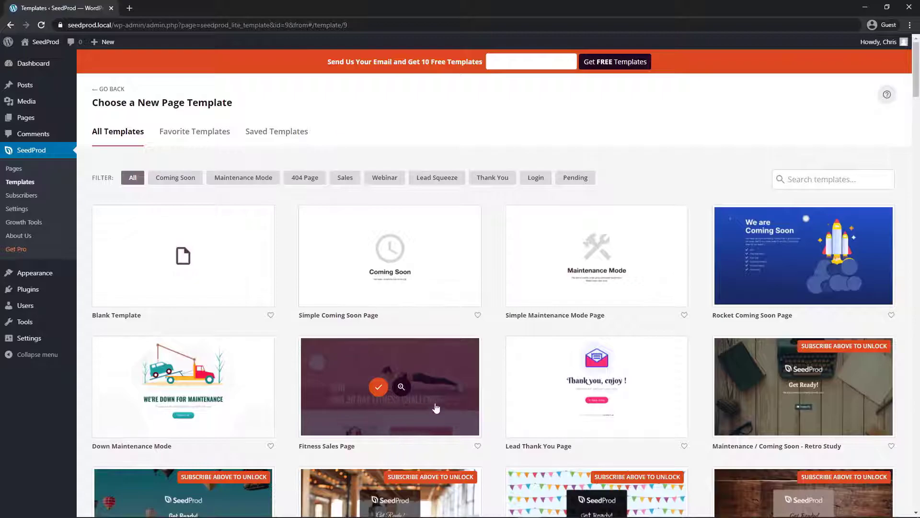
pyautogui.click(378, 387)
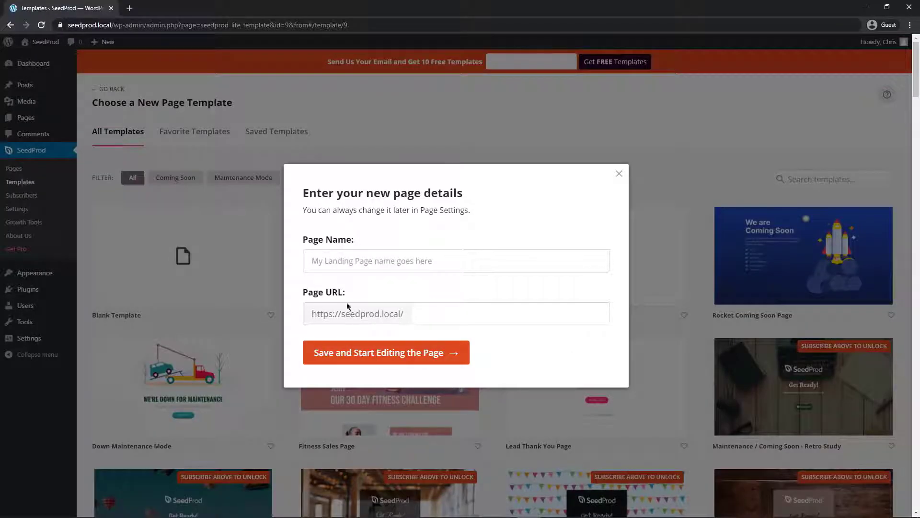
pyautogui.write('landing page')
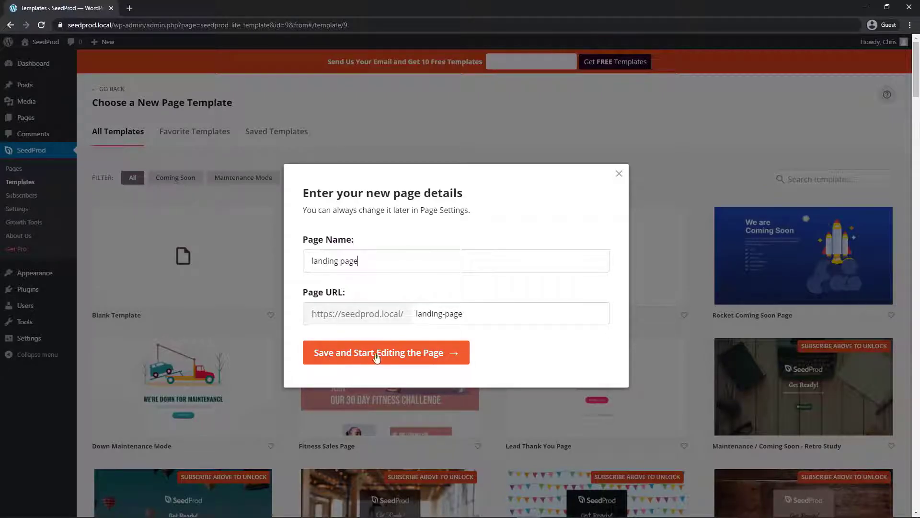
pyautogui.click(405, 355)
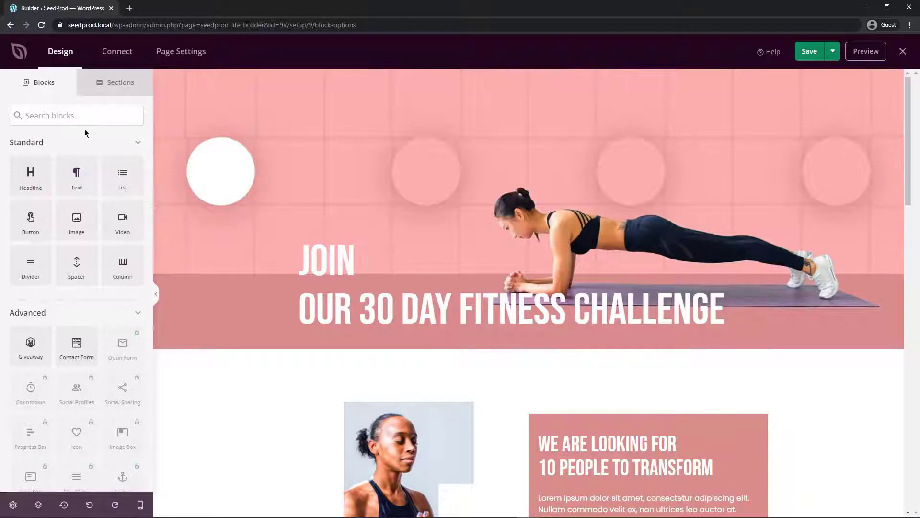
# Step: Add a Text block below the 30 Day Fitness Challenge headline and delete it again
pyautogui.moveTo(76, 178); pyautogui.dragTo(464, 284)
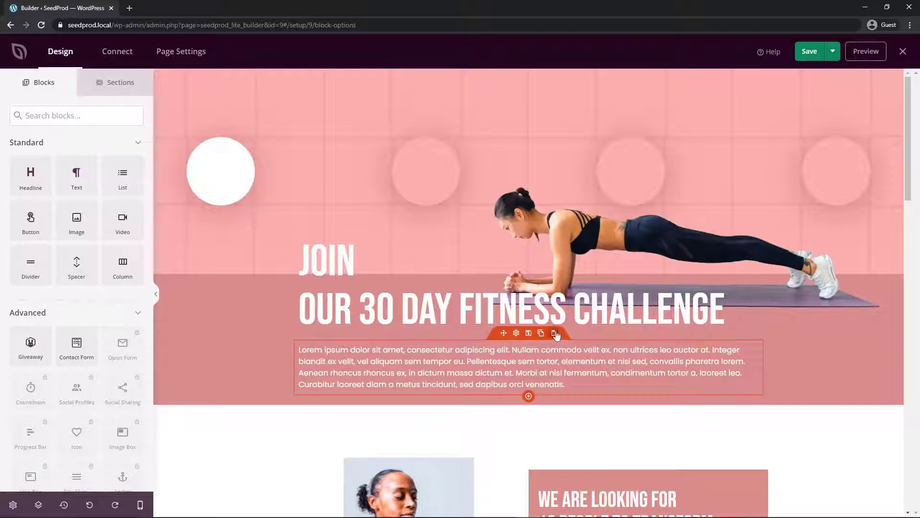
pyautogui.click(554, 333)
pyautogui.click(433, 294)
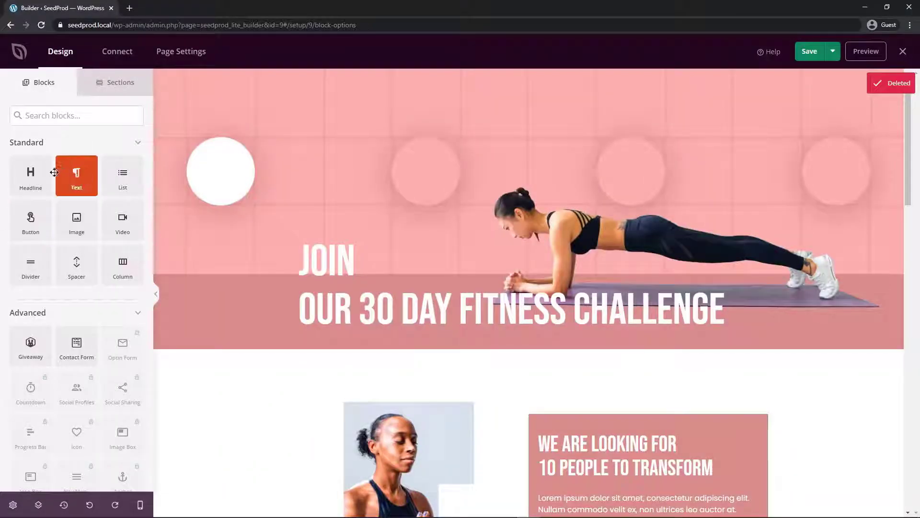
# Step: Look through the Standard and Advanced blocks and the section templates, including the Features category, and return to the blocks
pyautogui.scroll(-3, 94, 324)
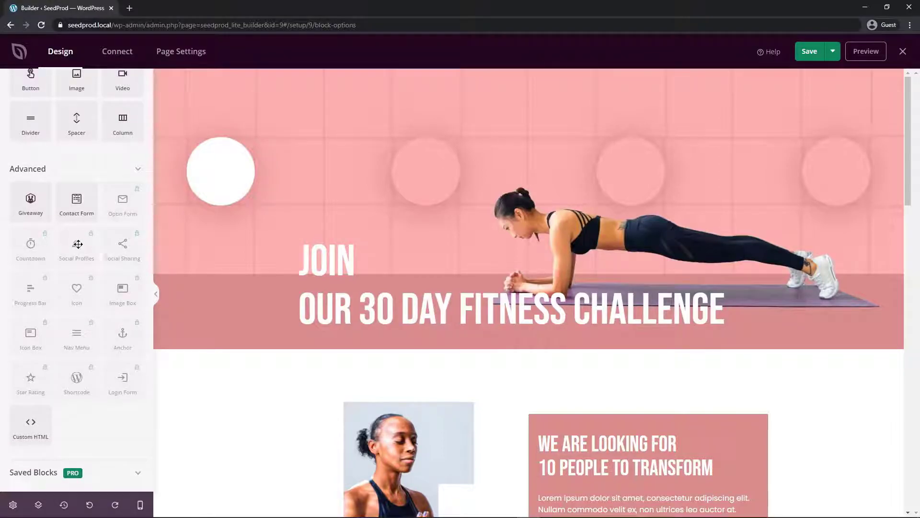
pyautogui.scroll(3, 73, 243)
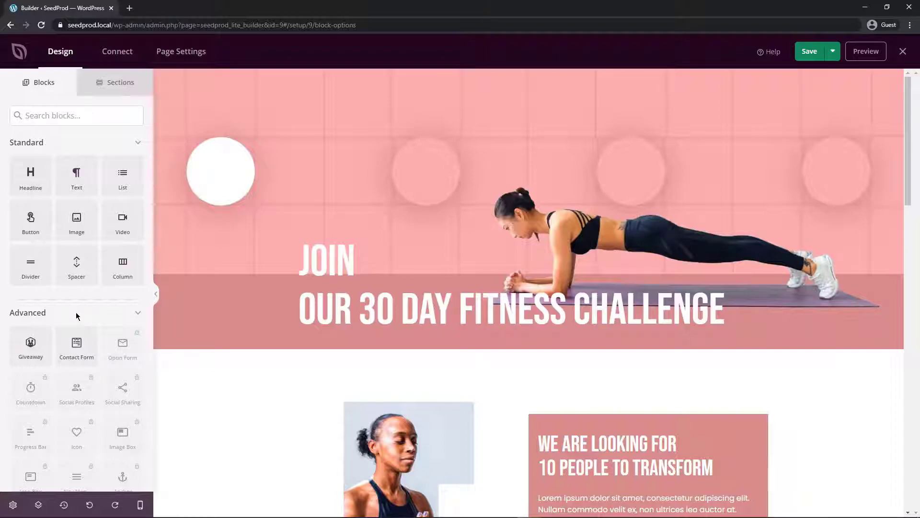
pyautogui.click(114, 85)
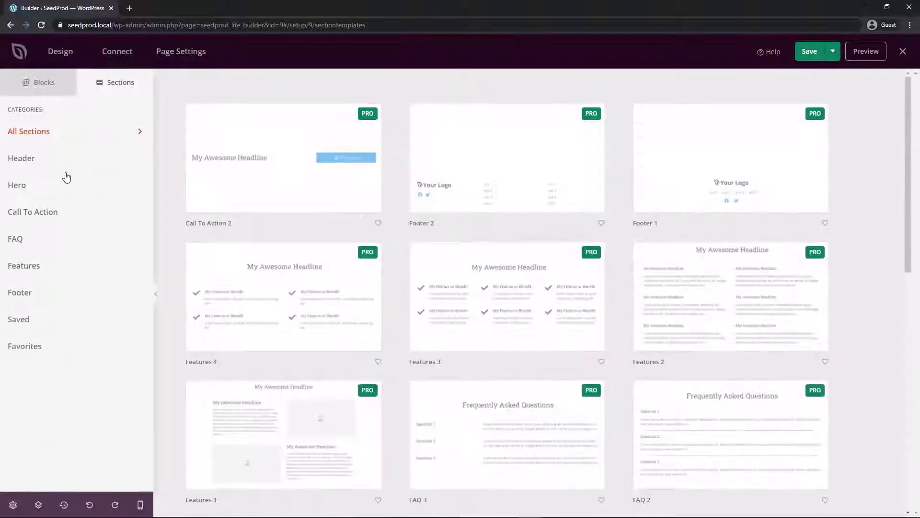
pyautogui.scroll(-3, 908, 173)
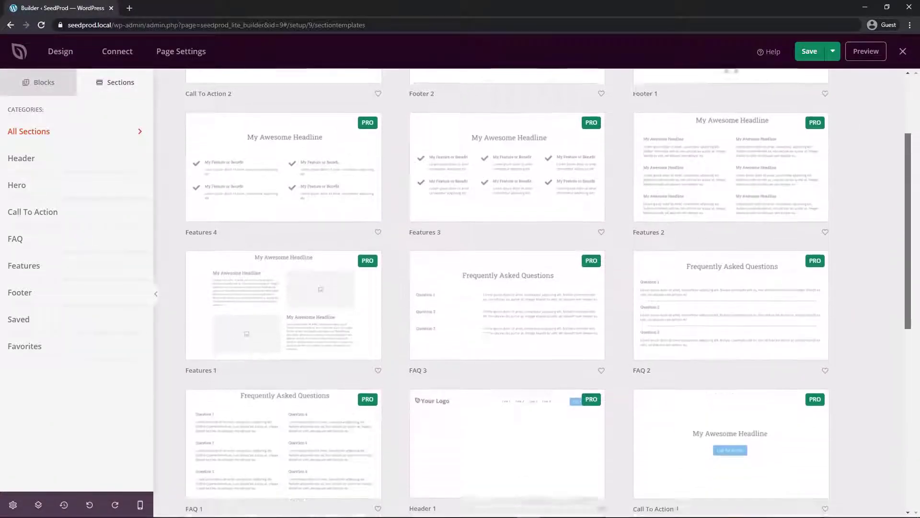
pyautogui.moveTo(908, 192); pyautogui.dragTo(898, 106)
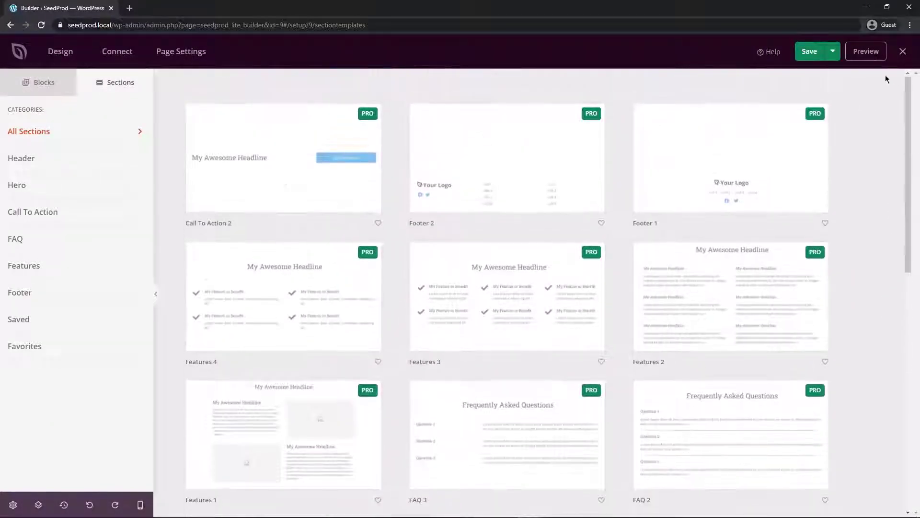
pyautogui.click(24, 273)
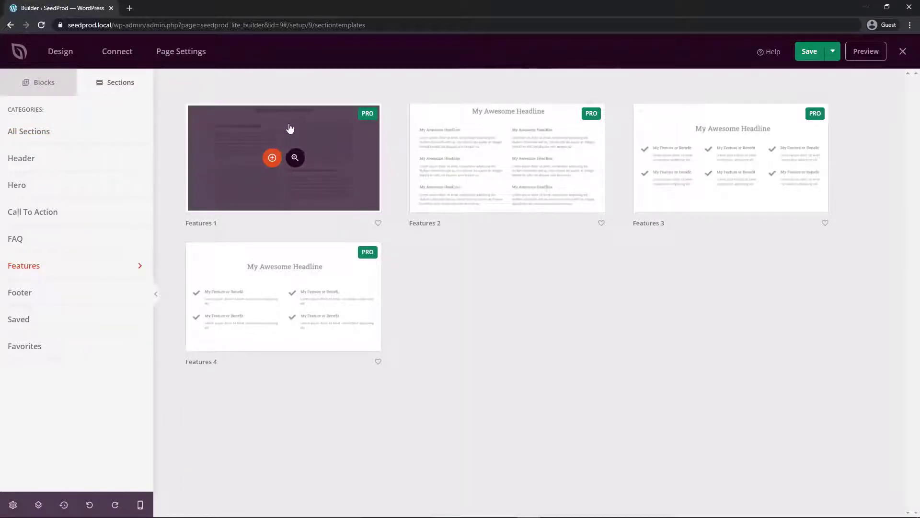
pyautogui.click(42, 84)
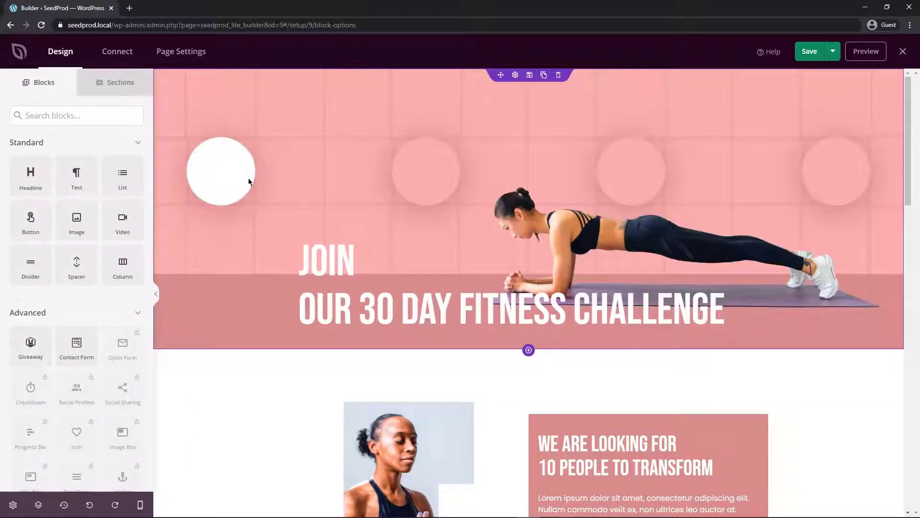
# Step: Look over the page and inspect the settings of the hero section, its row and its headline block
pyautogui.moveTo(910, 126); pyautogui.dragTo(902, 96)
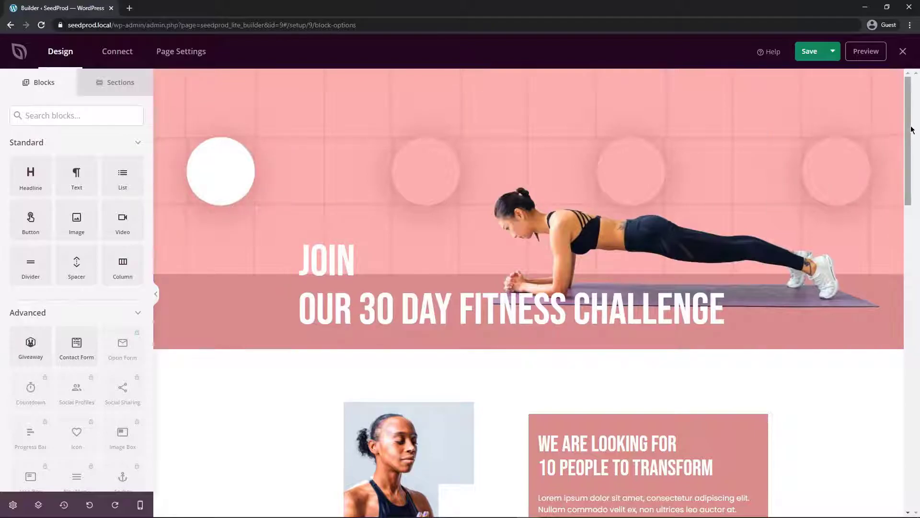
pyautogui.moveTo(907, 136); pyautogui.dragTo(527, 264)
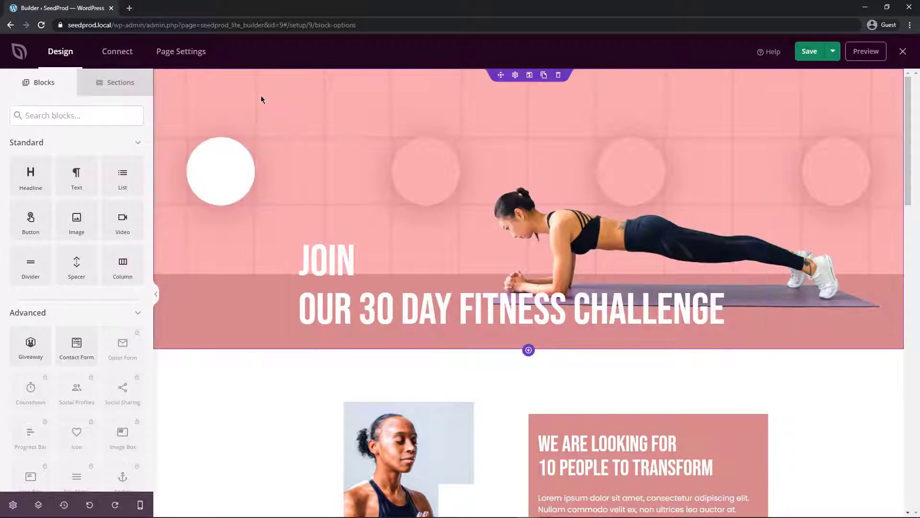
pyautogui.click(244, 86)
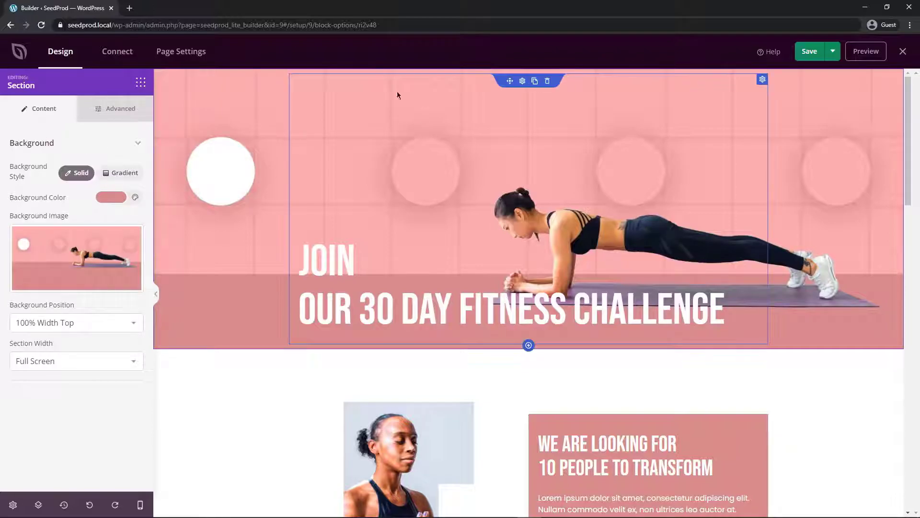
pyautogui.click(440, 90)
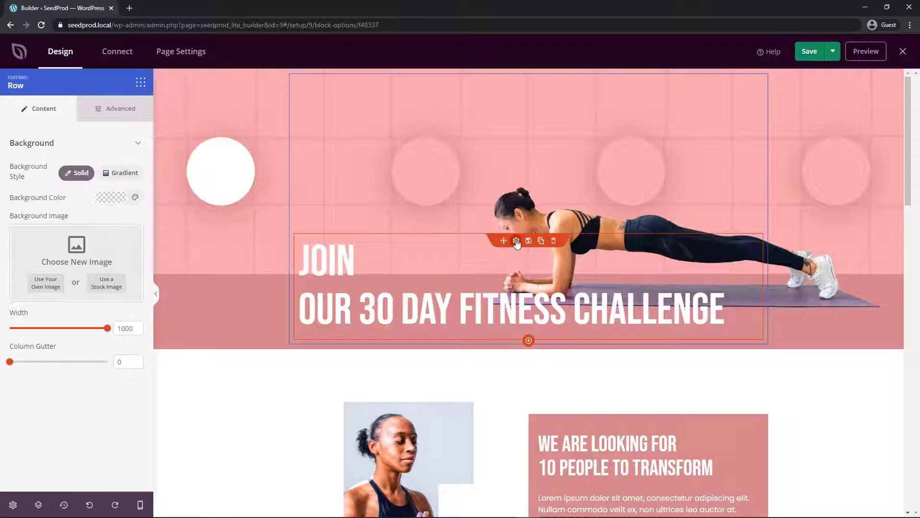
pyautogui.click(516, 242)
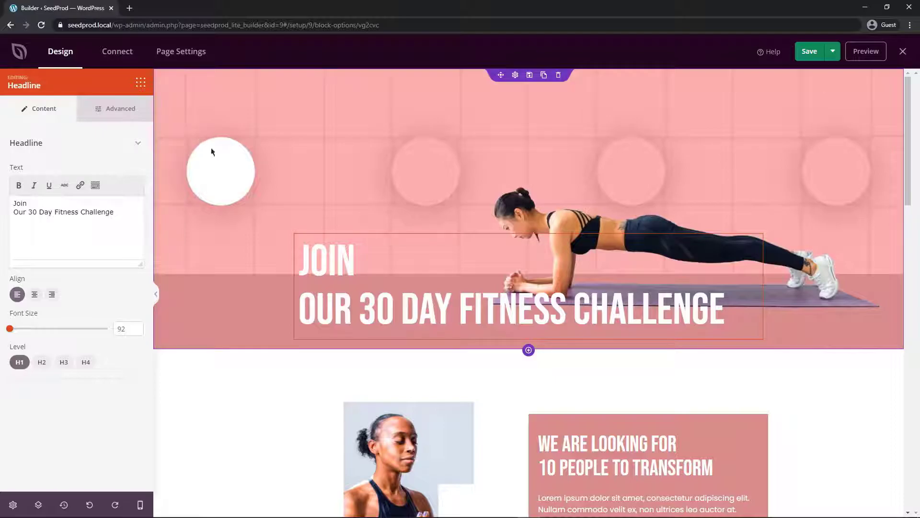
# Step: Remove the hero section's background image and change its solid background color to grey
pyautogui.click(219, 106)
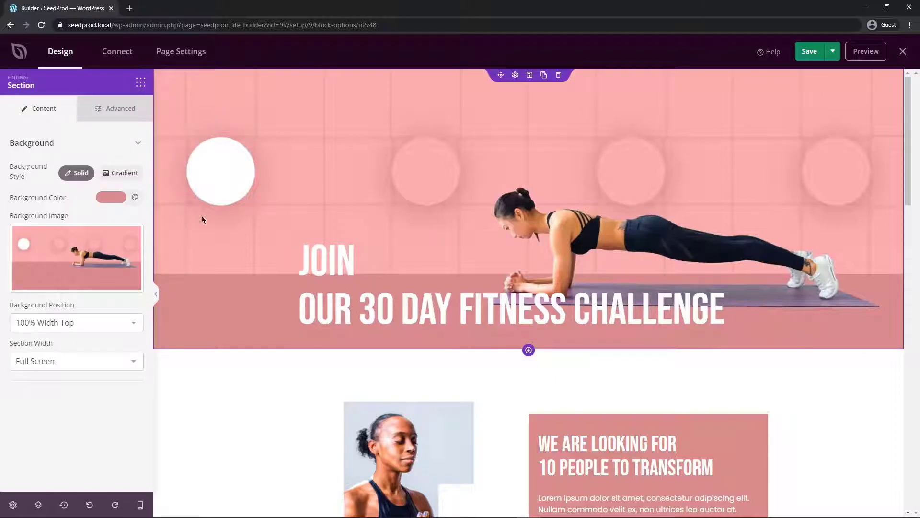
pyautogui.moveTo(35, 240)
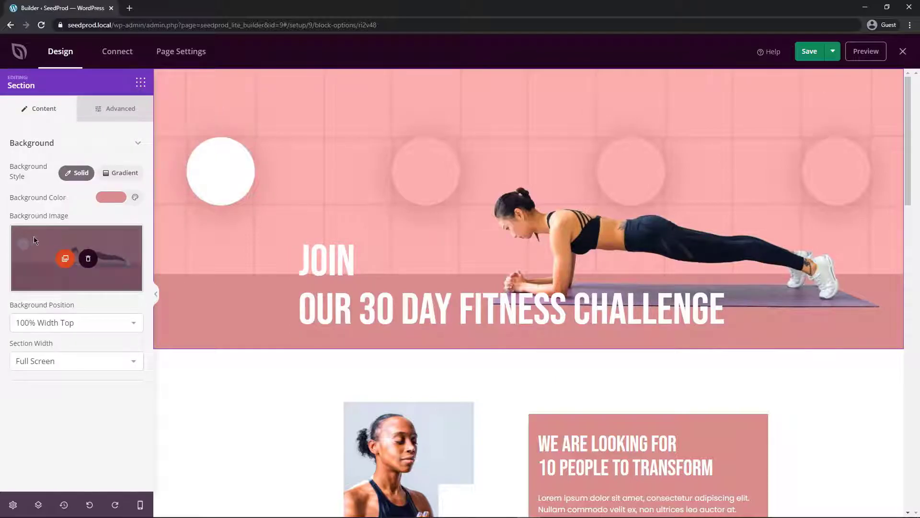
pyautogui.click(89, 261)
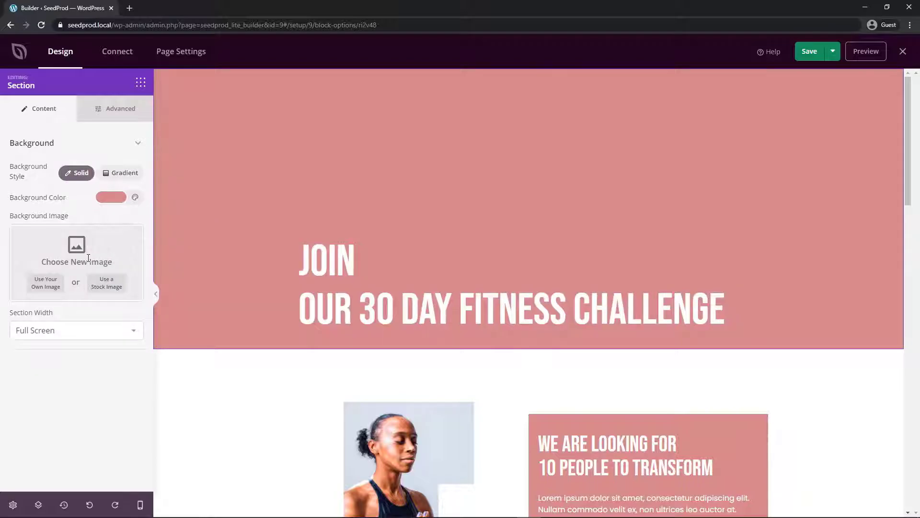
pyautogui.click(110, 197)
pyautogui.moveTo(132, 240); pyautogui.dragTo(104, 232)
pyautogui.moveTo(105, 242)
pyautogui.mouseDown()
pyautogui.moveTo(103, 261)
pyautogui.moveTo(102, 247)
pyautogui.moveTo(96, 251)
pyautogui.mouseUp()
pyautogui.click(120, 202)
# Step: Check the gradient background style, return to Solid, and set background.png as the hero section's background image
pyautogui.click(121, 174)
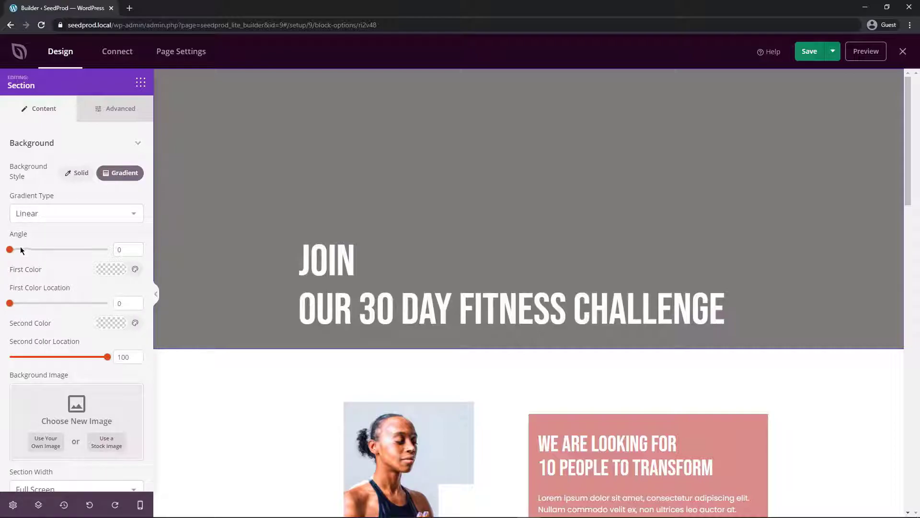
pyautogui.click(77, 174)
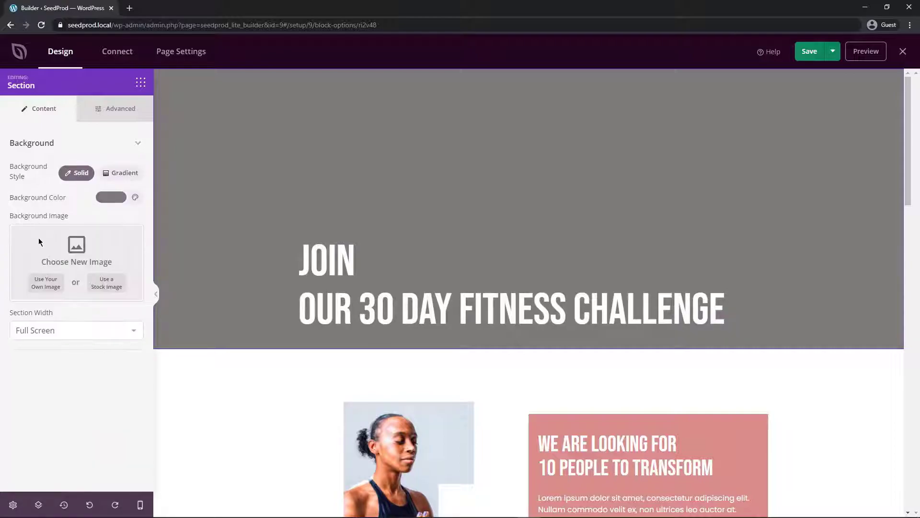
pyautogui.click(47, 286)
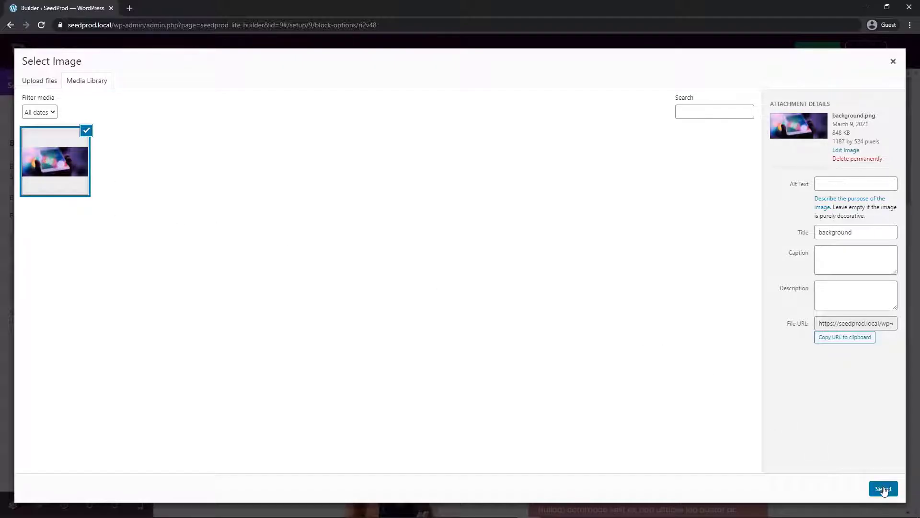
pyautogui.click(884, 489)
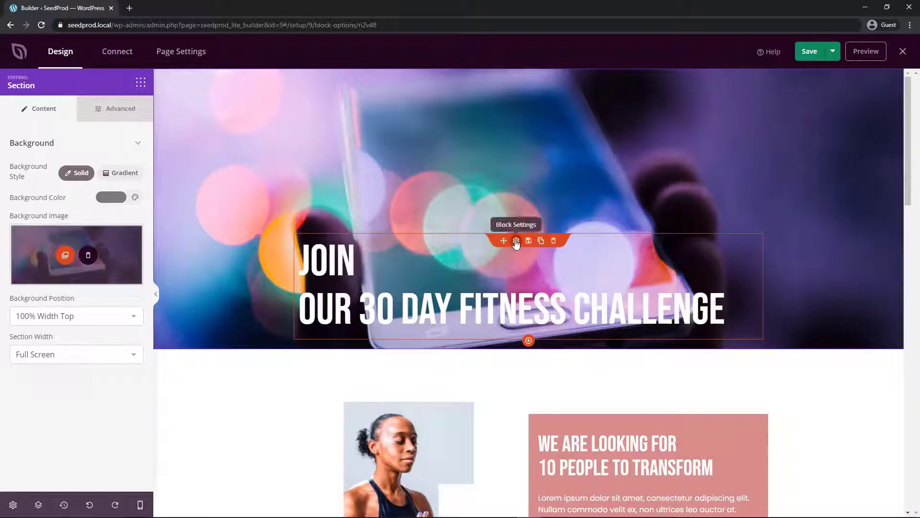
# Step: Replace the hero headline text with "SOCIAL MEDIA GROWTH SECRETS DELIVERED DAILY TO YOUR EMAIL"
pyautogui.click(516, 241)
pyautogui.moveTo(120, 220); pyautogui.dragTo(1, 181)
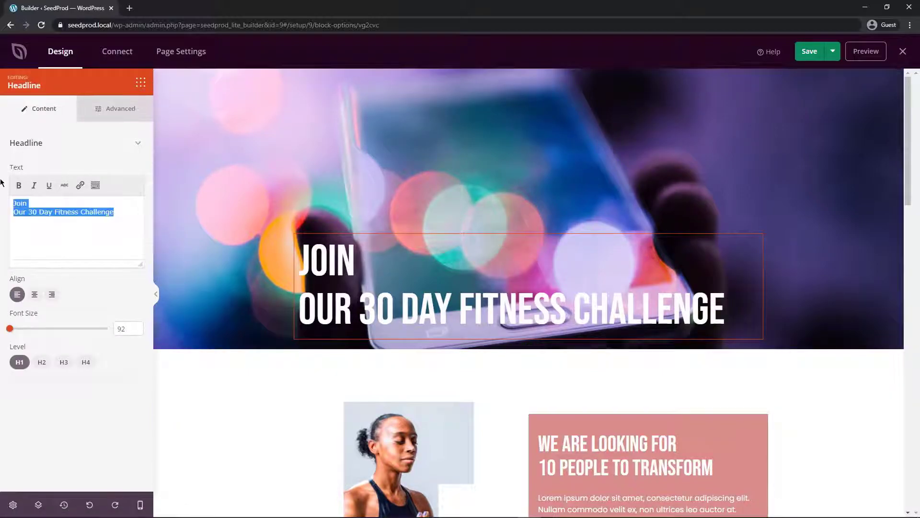
pyautogui.write('SOCIAL MEDIA GROWTH SECRETS DELIVERED DAILY TO YOUR EMAIL')
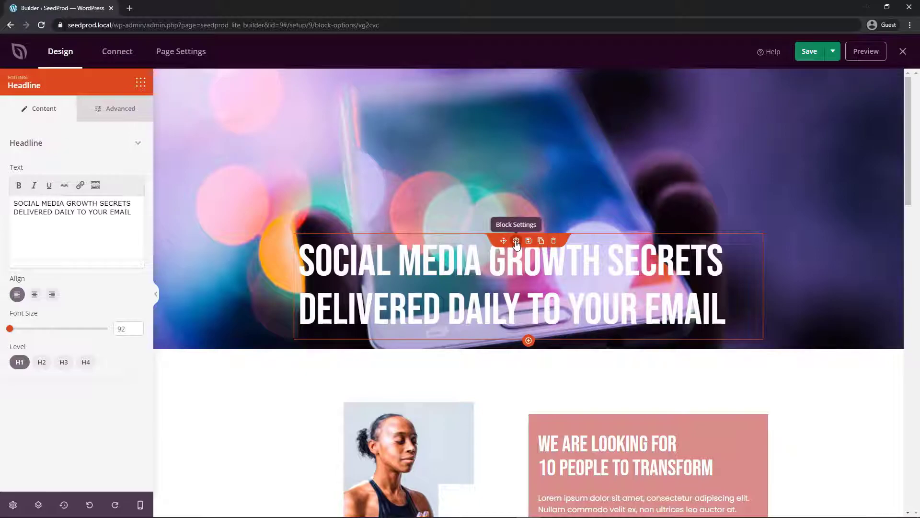
# Step: Set the hero headline's top margin to 200 in its advanced spacing settings
pyautogui.click(117, 110)
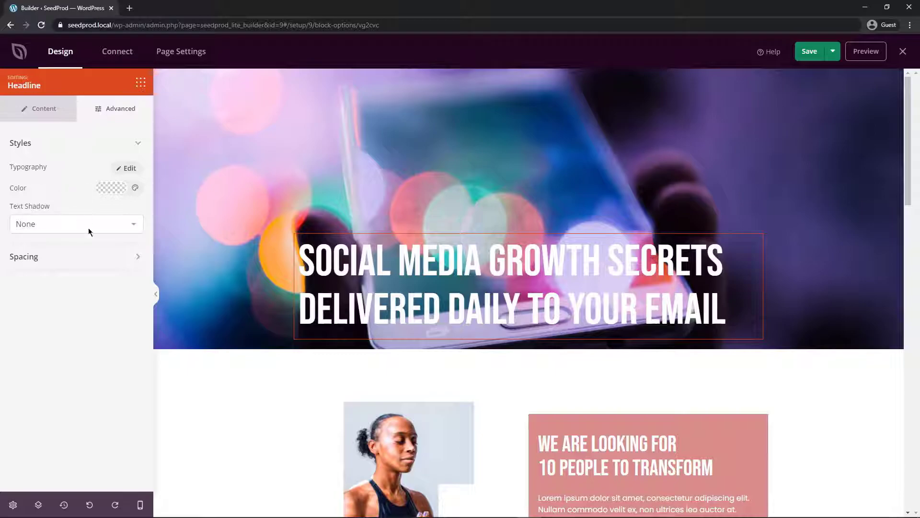
pyautogui.click(31, 259)
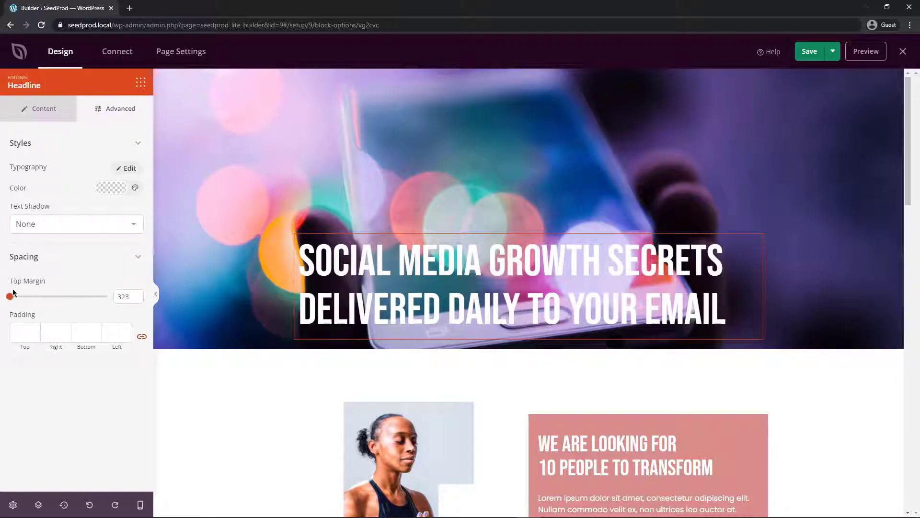
pyautogui.moveTo(11, 299); pyautogui.dragTo(111, 301)
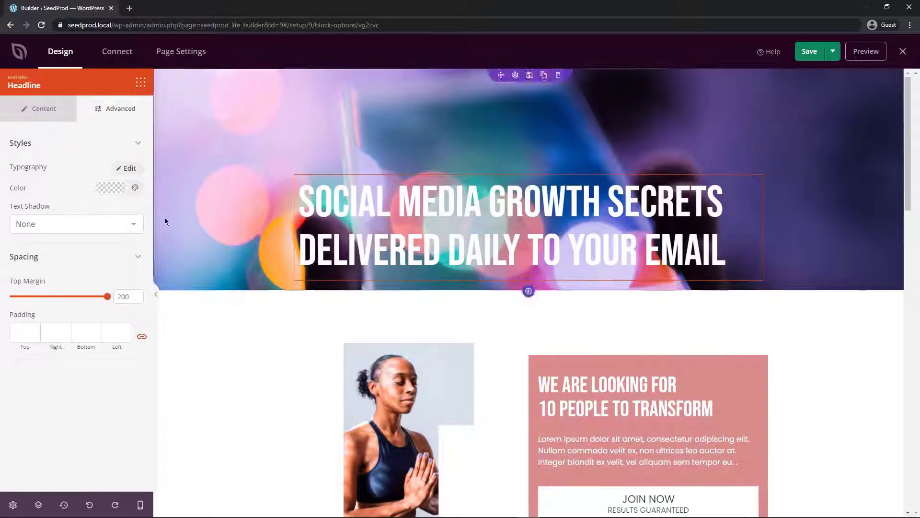
# Step: Give the hero headline a Medium text shadow and center-align it
pyautogui.click(134, 225)
pyautogui.click(57, 271)
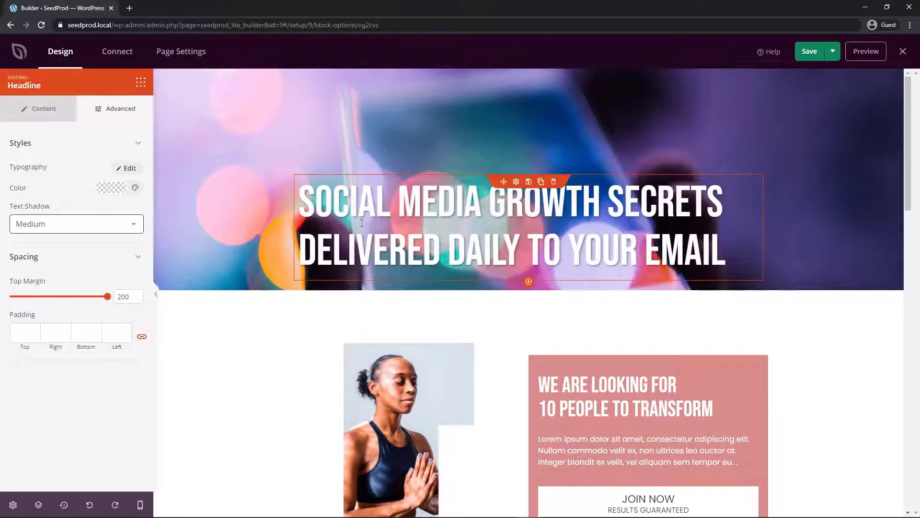
pyautogui.click(44, 110)
pyautogui.click(34, 294)
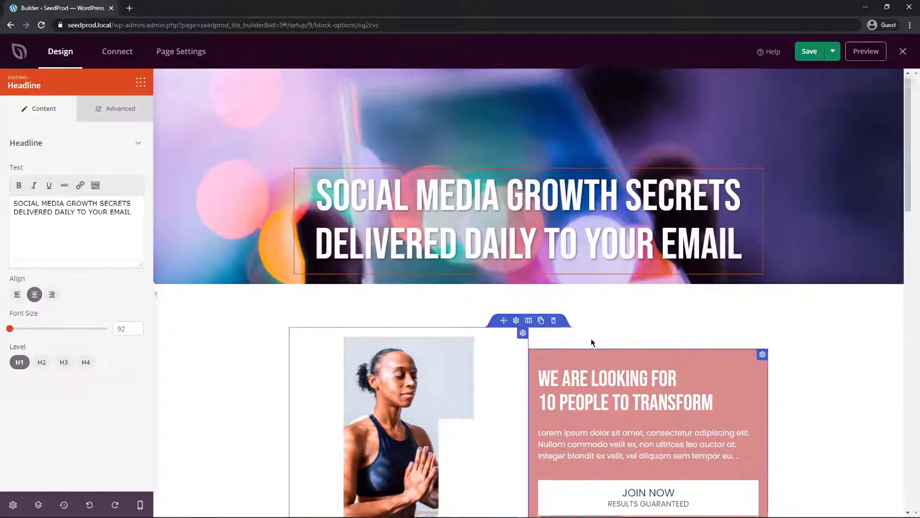
# Step: Replace the image of the woman below the hero section with an uploaded phone.png
pyautogui.scroll(-3, 592, 338)
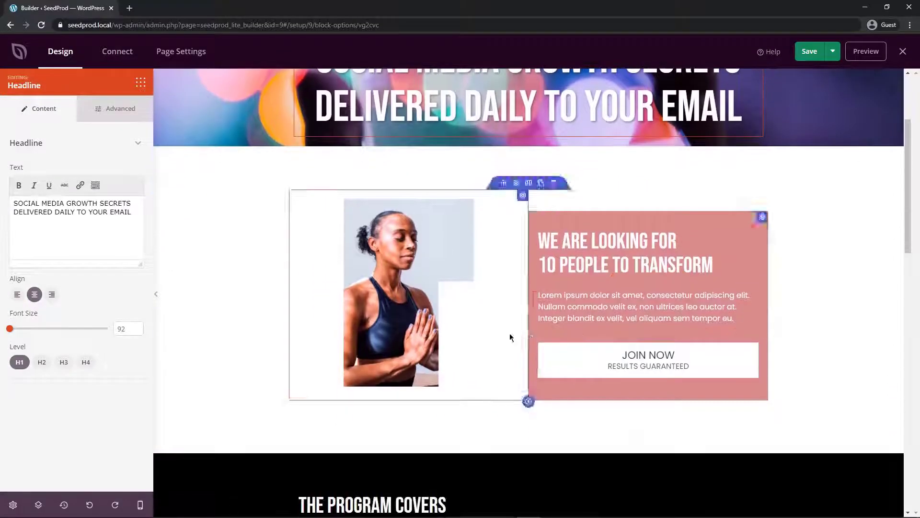
pyautogui.click(400, 257)
pyautogui.click(69, 246)
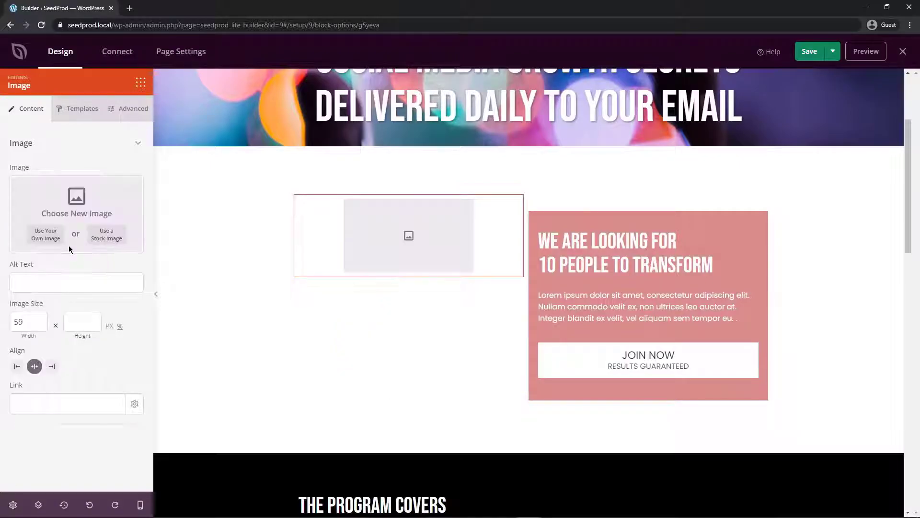
pyautogui.click(36, 235)
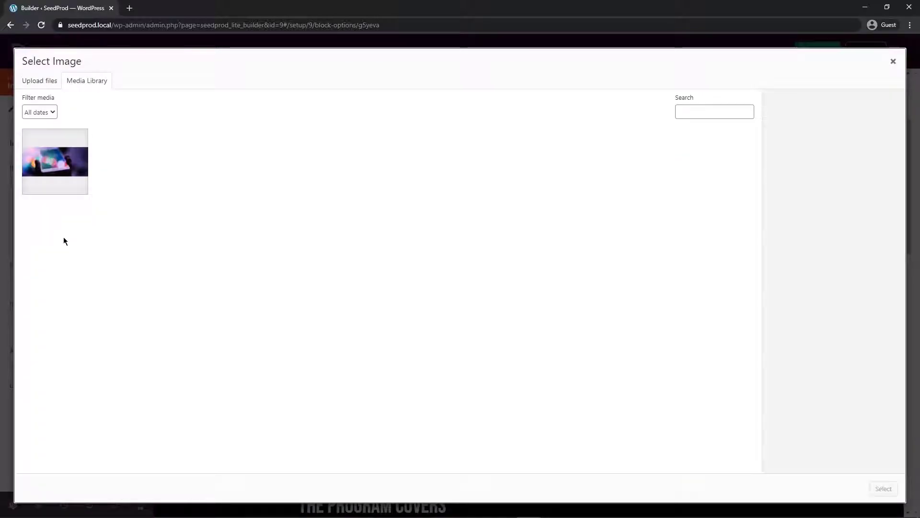
pyautogui.click(40, 80)
pyautogui.click(460, 255)
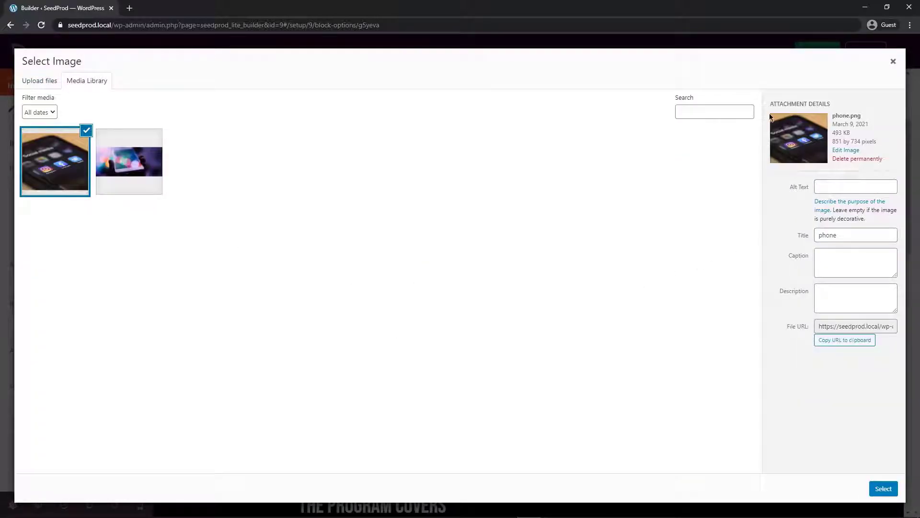
pyautogui.click(883, 488)
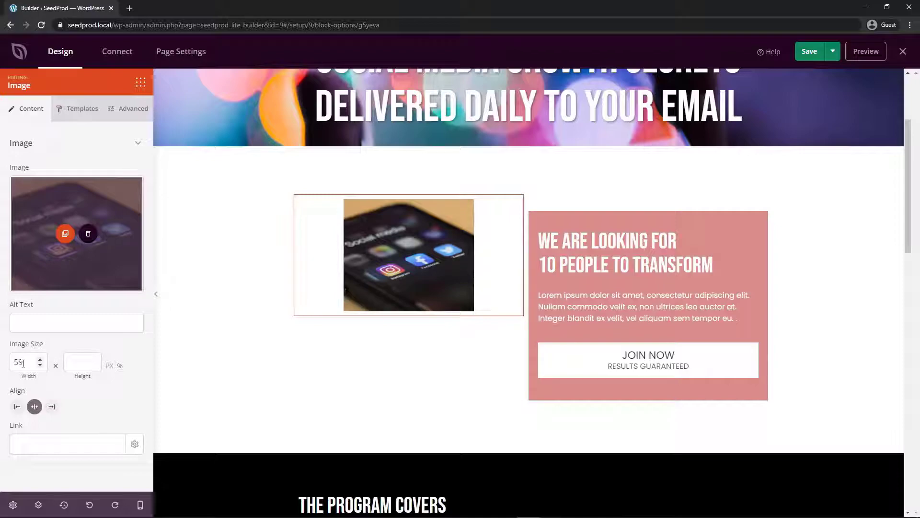
# Step: Try the pixel unit for the phone image's size, switch back to percent, and set the width to 100%
pyautogui.click(110, 367)
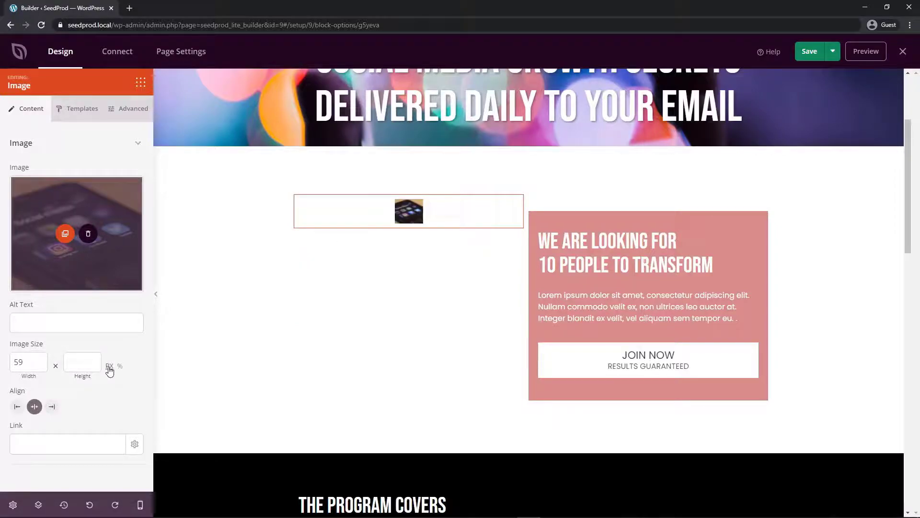
pyautogui.click(120, 367)
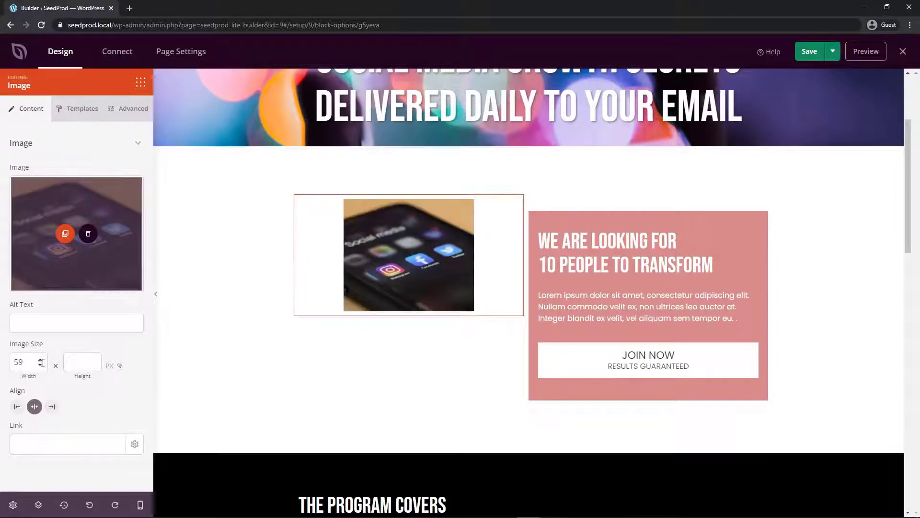
pyautogui.doubleClick(25, 357)
pyautogui.write('100')
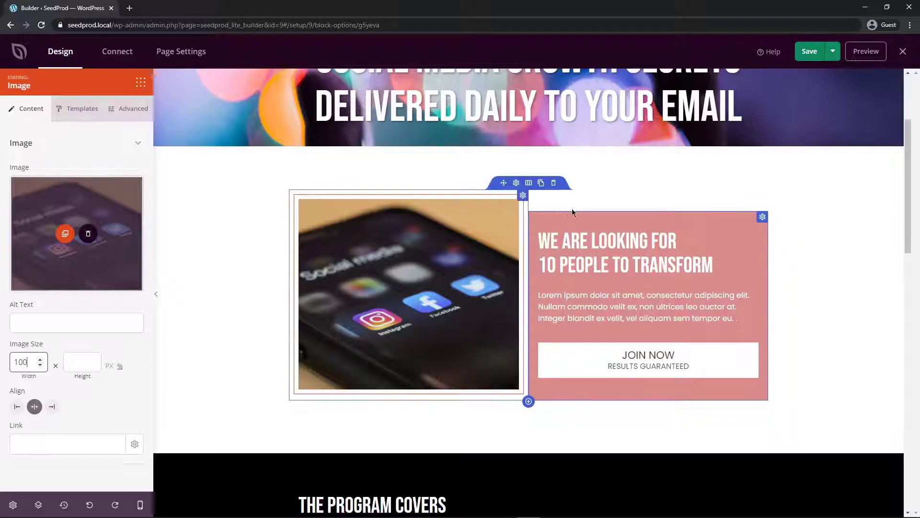
# Step: Reduce the top margin of the pink text column so its upper edge lines up with the phone image's column
pyautogui.click(762, 218)
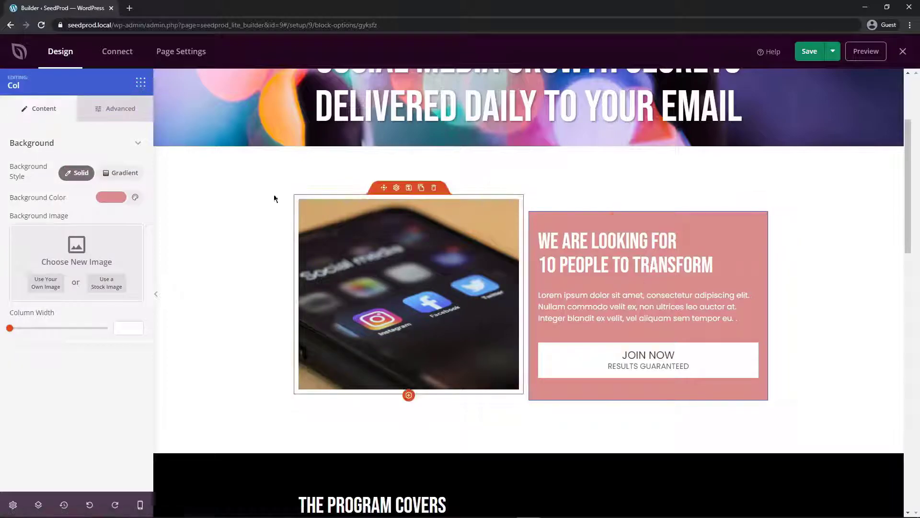
pyautogui.click(115, 109)
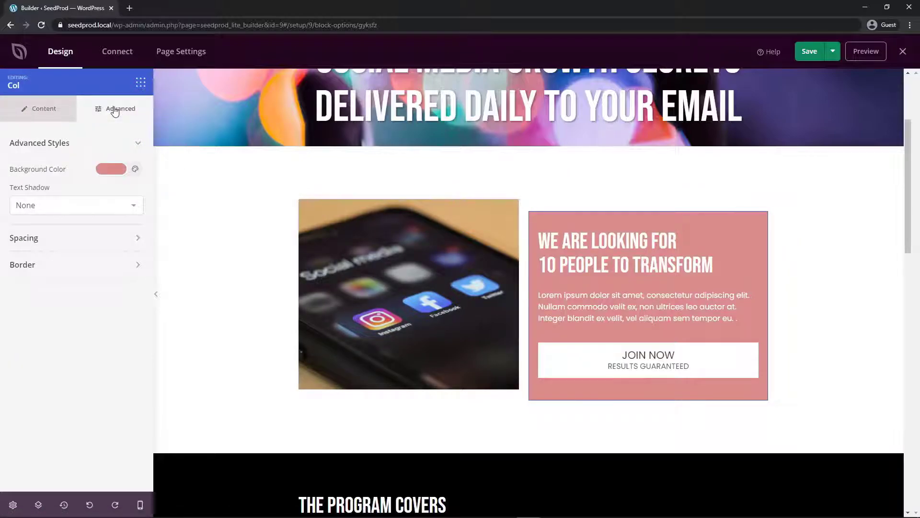
pyautogui.click(38, 238)
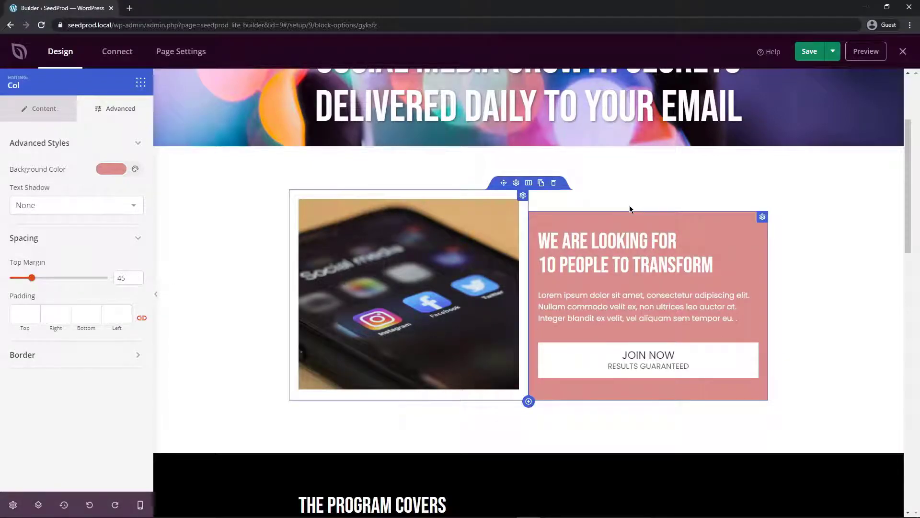
pyautogui.moveTo(32, 278); pyautogui.dragTo(10, 278)
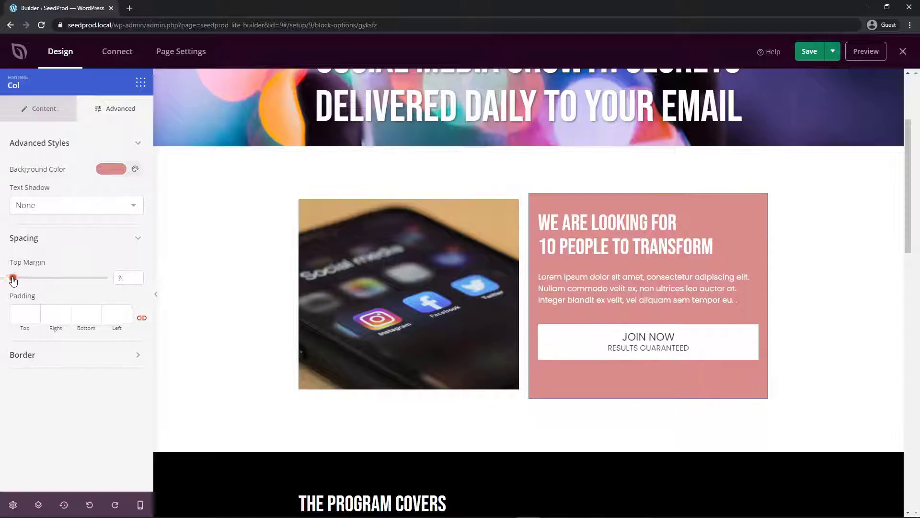
# Step: Change the pink column's headline to "EASY TO FOLLOW STEPS FOR 14 DAYS" and set its font size to 70
pyautogui.click(569, 214)
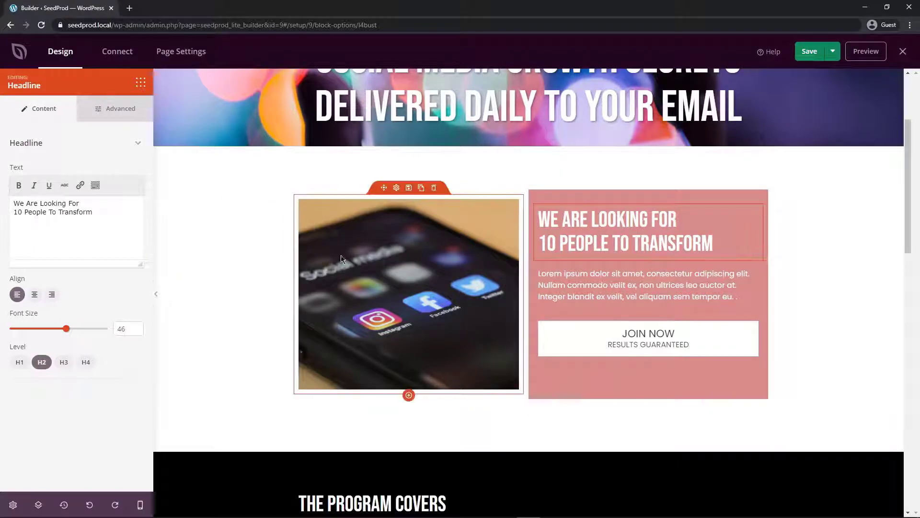
pyautogui.click(573, 283)
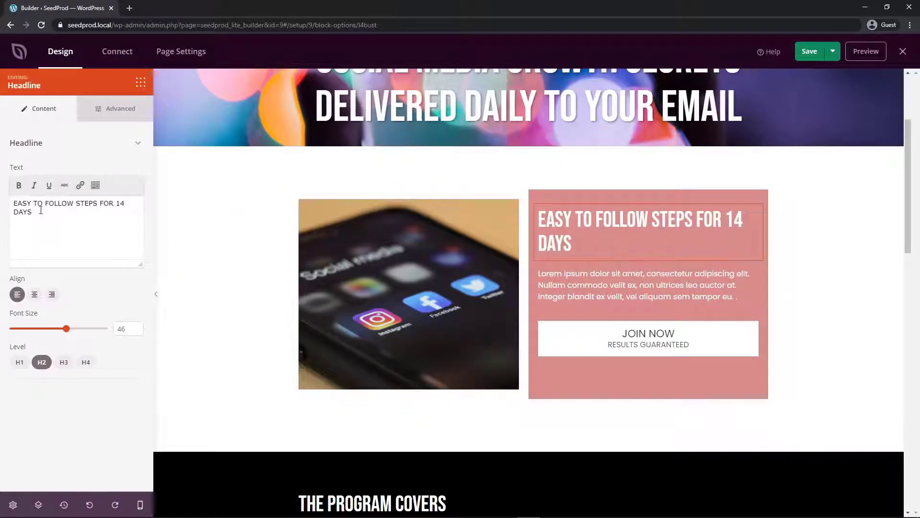
pyautogui.tripleClick(41, 210)
pyautogui.moveTo(67, 335); pyautogui.dragTo(108, 337)
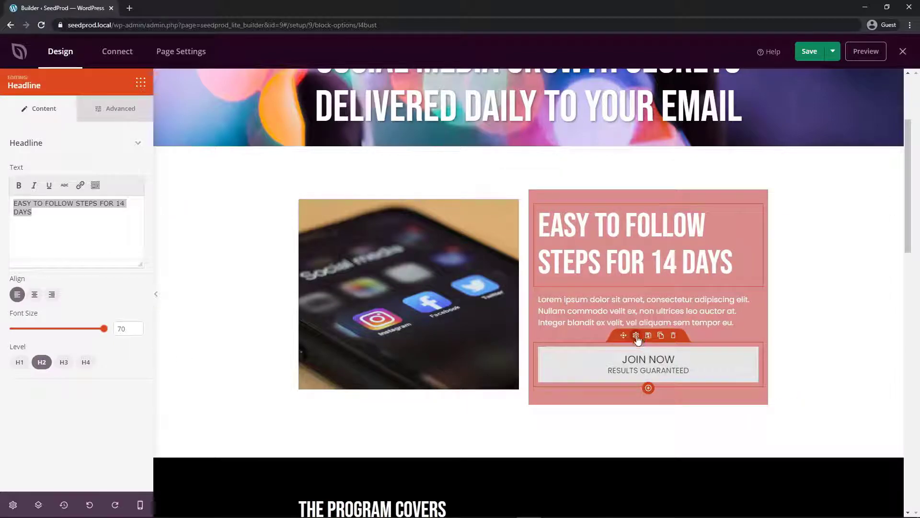
# Step: Change the pink column's button text to "GET STARTED" and its sub text to "LEARN FROM THE BEST"
pyautogui.click(636, 336)
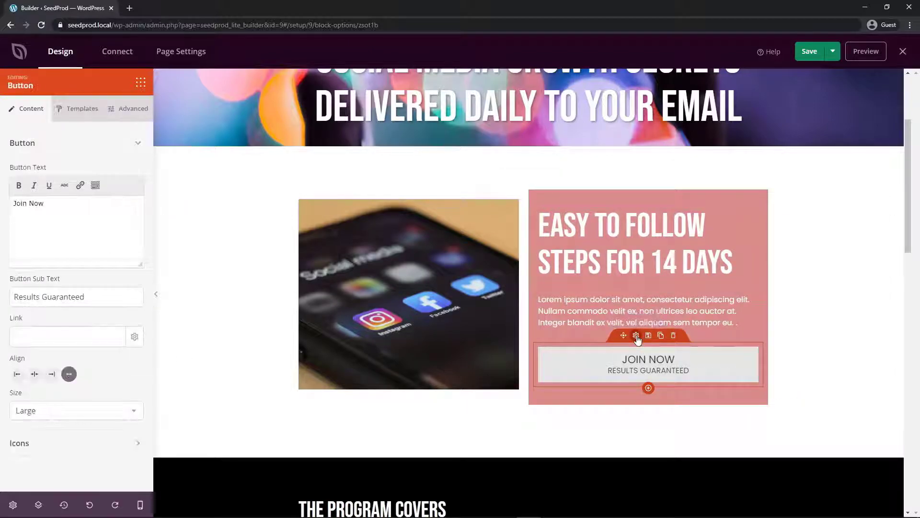
pyautogui.tripleClick(69, 209)
pyautogui.write('GET STARTED')
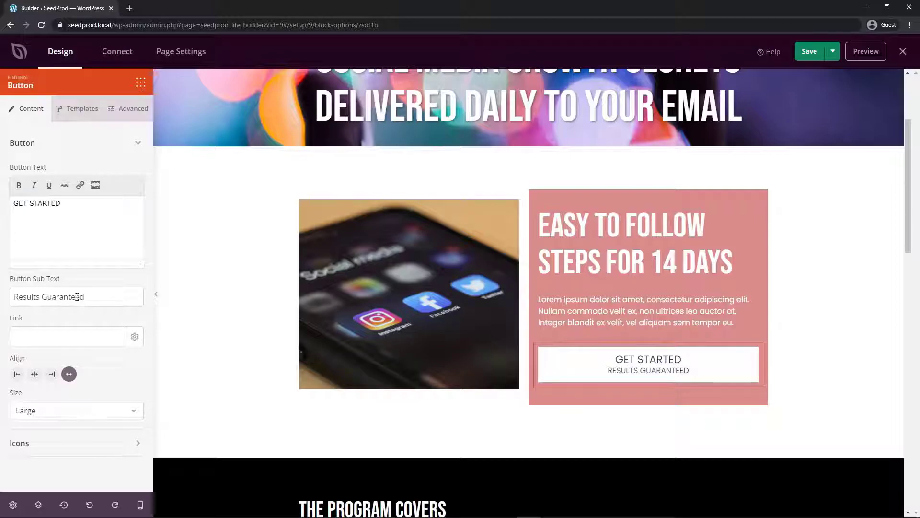
pyautogui.tripleClick(50, 298)
pyautogui.write('LEARN FROM THE BEST')
pyautogui.moveTo(11, 296); pyautogui.dragTo(98, 297)
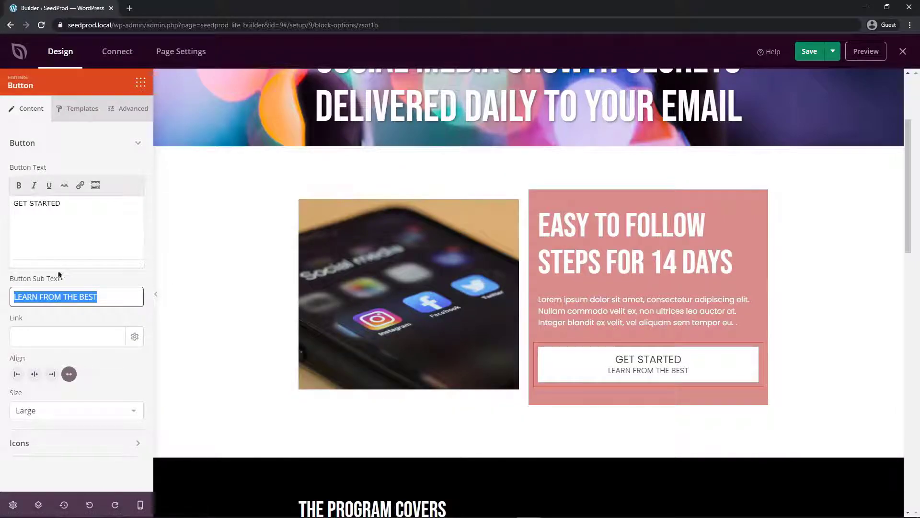
# Step: Delete the "The Program Covers" headline at the start of the black section
pyautogui.scroll(-4, 645, 331)
pyautogui.scroll(6, 645, 332)
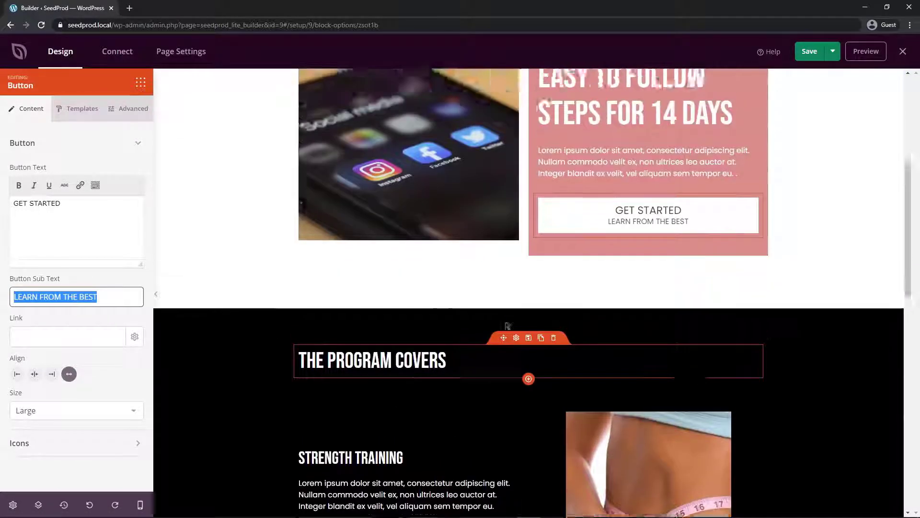
pyautogui.scroll(-1, 515, 376)
pyautogui.scroll(-7, 516, 376)
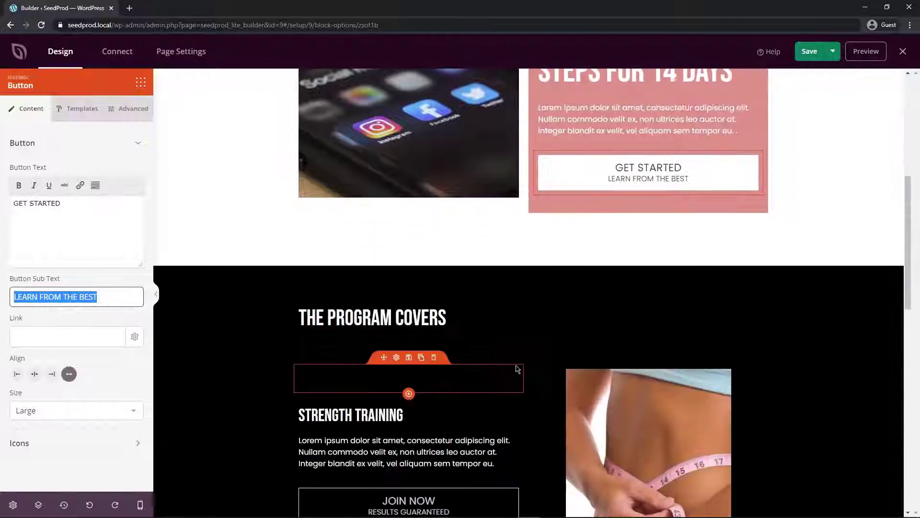
pyautogui.scroll(-3, 326, 340)
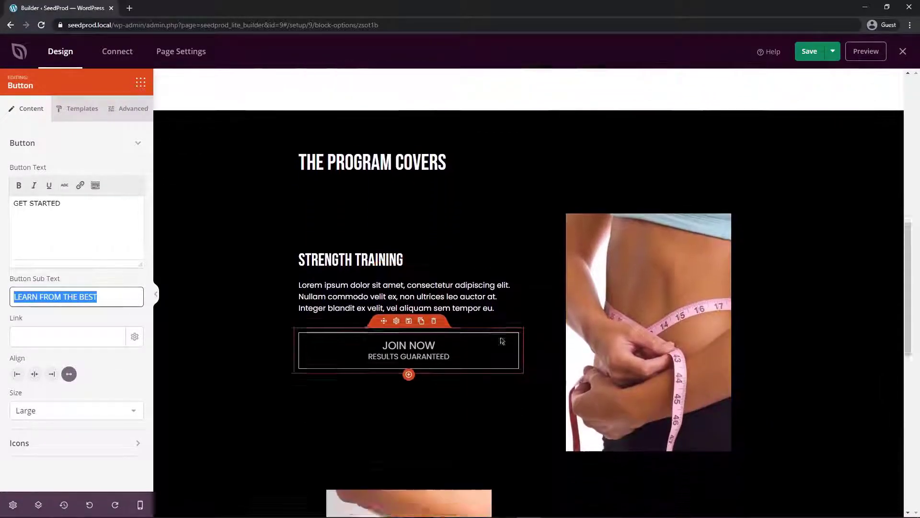
pyautogui.scroll(3, 575, 303)
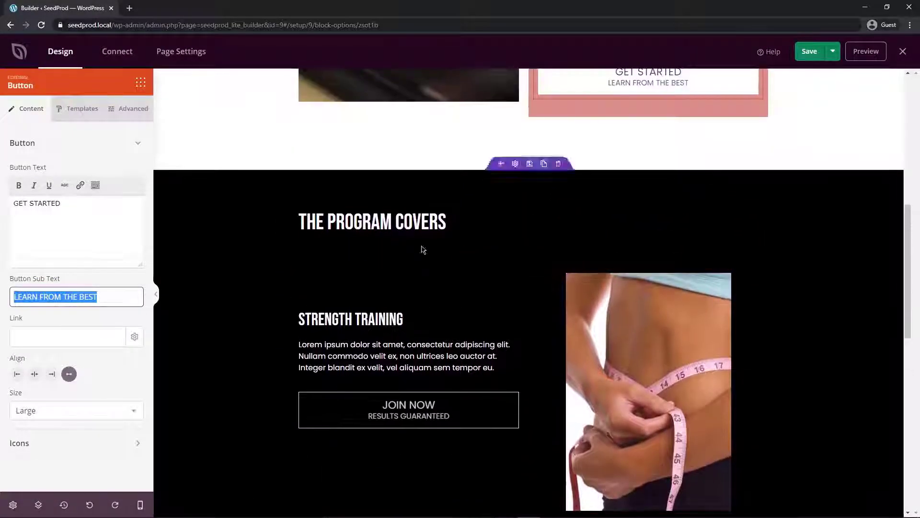
pyautogui.click(520, 225)
pyautogui.click(555, 200)
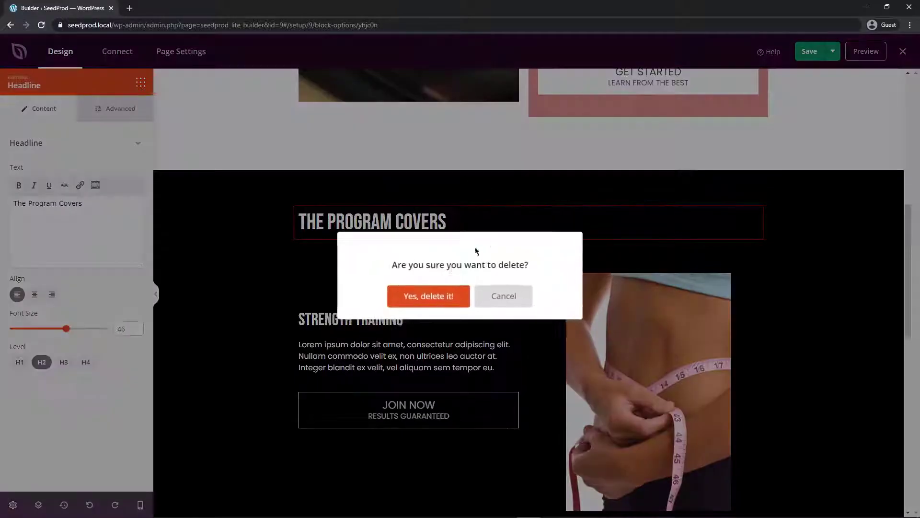
pyautogui.click(422, 294)
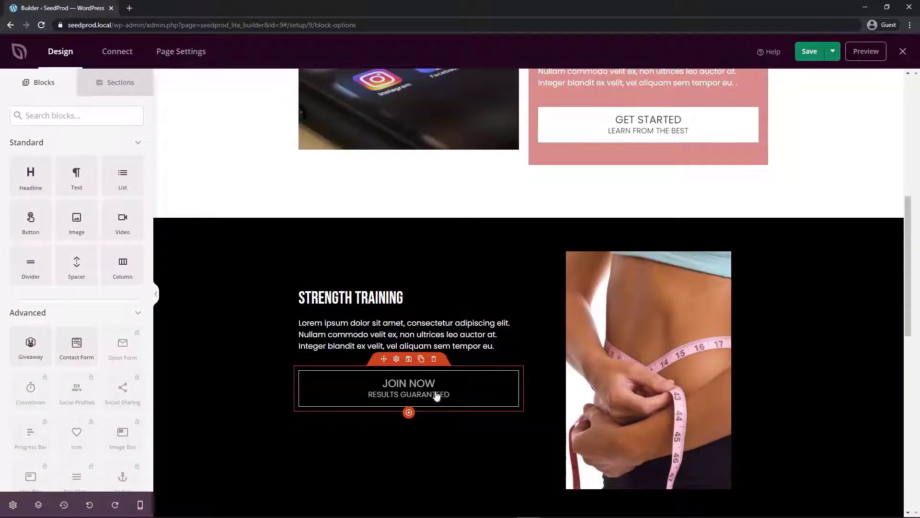
# Step: Clear the background color of the "GET STARTED" button in the pink column
pyautogui.scroll(2, 643, 163)
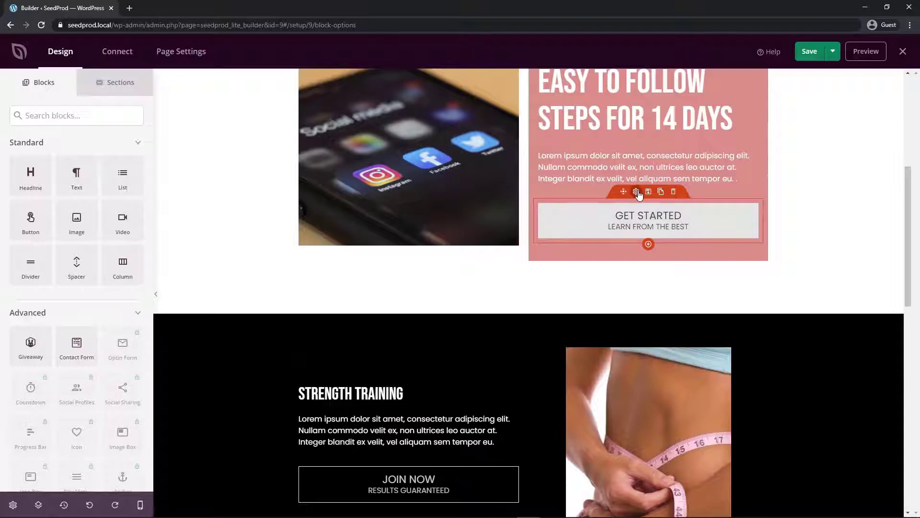
pyautogui.click(637, 192)
pyautogui.click(140, 111)
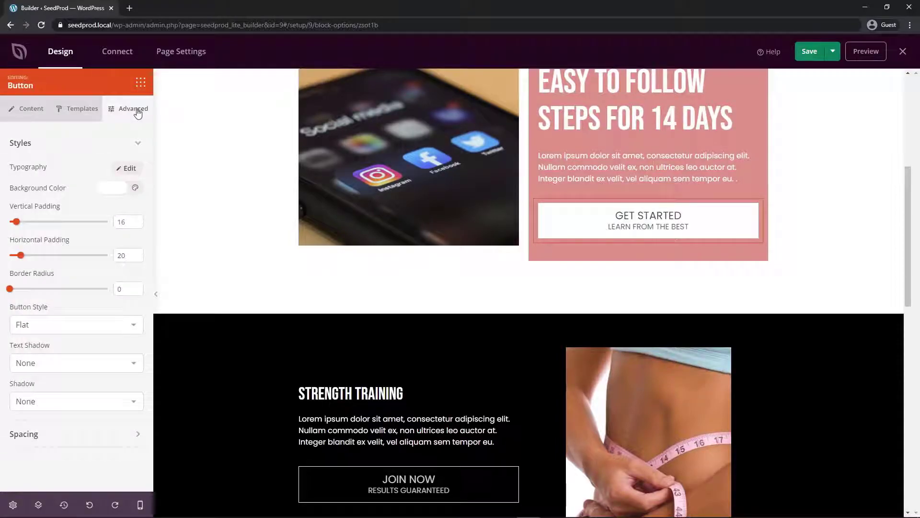
pyautogui.click(111, 187)
pyautogui.click(142, 228)
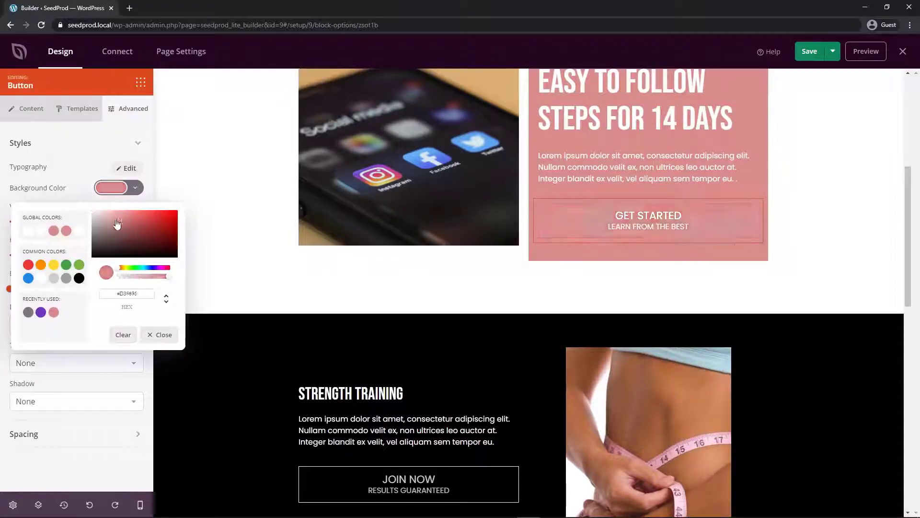
pyautogui.click(124, 334)
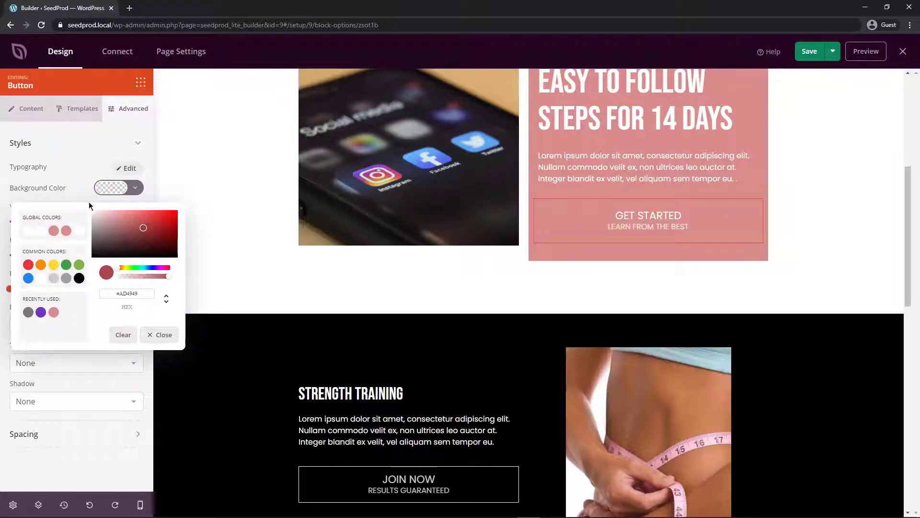
pyautogui.click(59, 160)
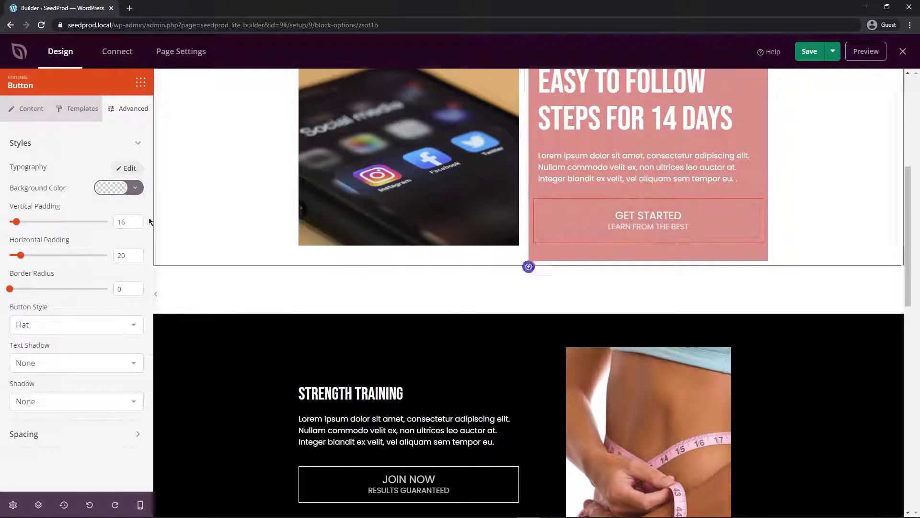
# Step: Clear the background color of the Strength Training button and set its button style to Flat
pyautogui.scroll(-5, 390, 338)
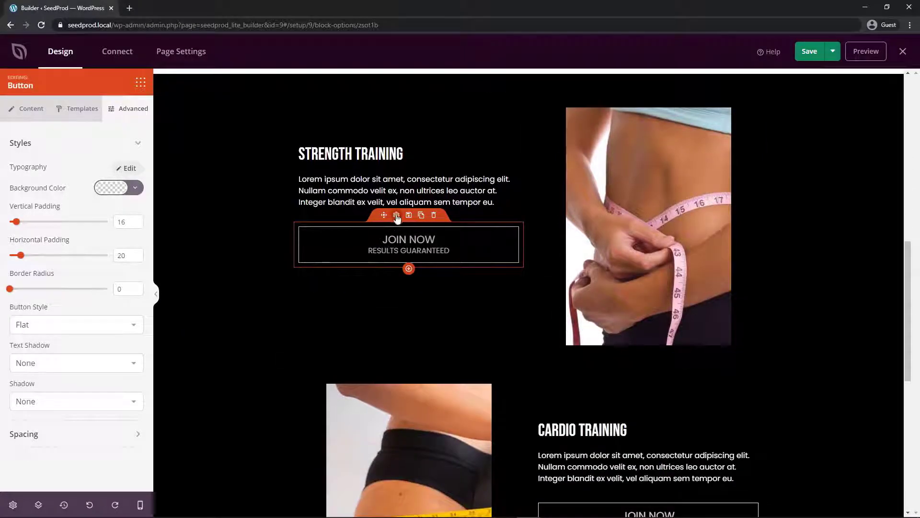
pyautogui.click(388, 235)
pyautogui.click(111, 187)
pyautogui.click(147, 338)
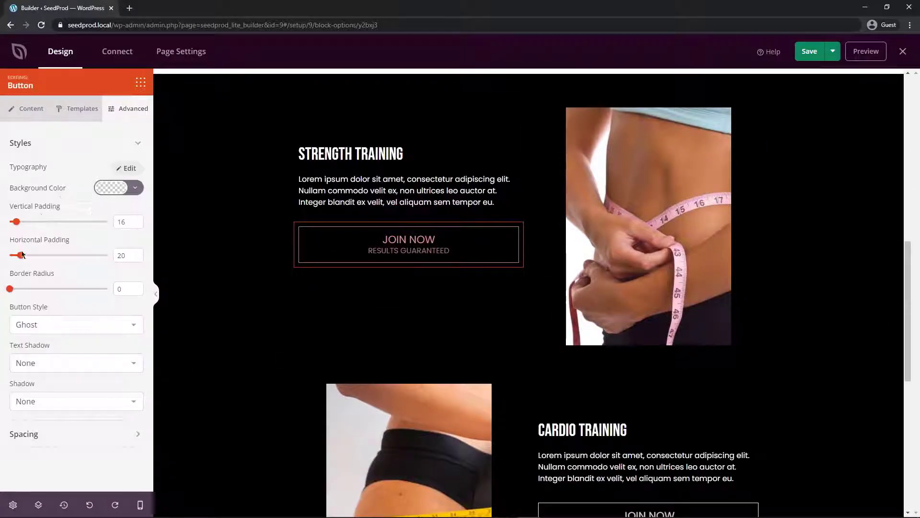
pyautogui.click(35, 327)
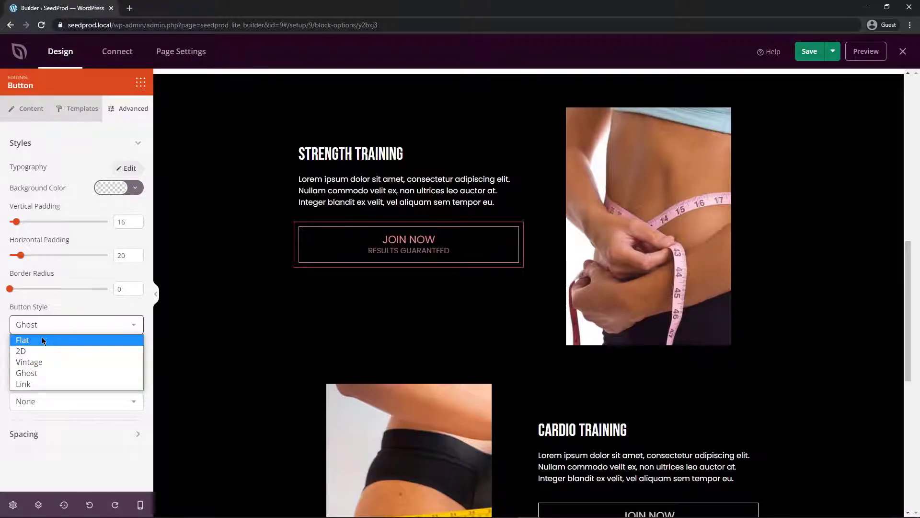
pyautogui.click(42, 338)
# Step: Give the Cardio Training button the same flat pink style, and relabel the Strength Training button "GET STARTED" with sub text "LEARN FROM THE BEST"
pyautogui.scroll(2, 517, 267)
pyautogui.scroll(2, 516, 267)
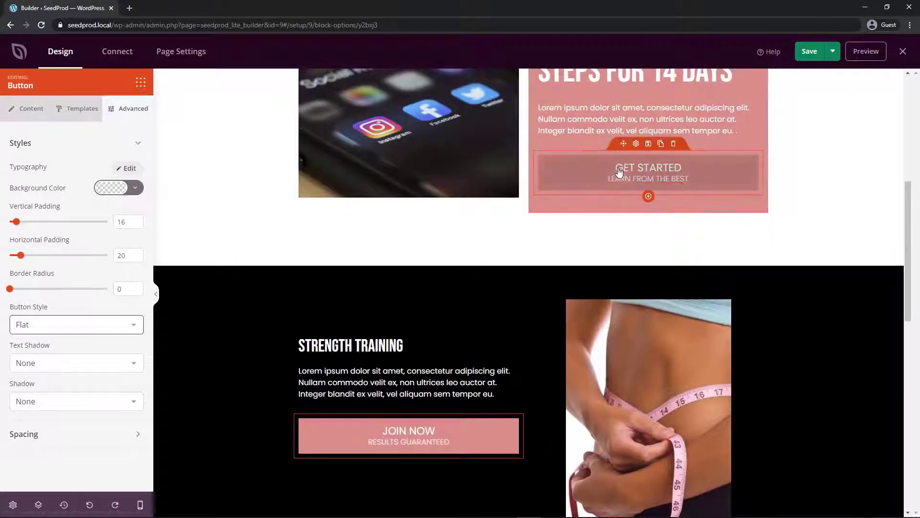
pyautogui.scroll(-8, 596, 336)
pyautogui.click(596, 376)
pyautogui.scroll(-3, 610, 214)
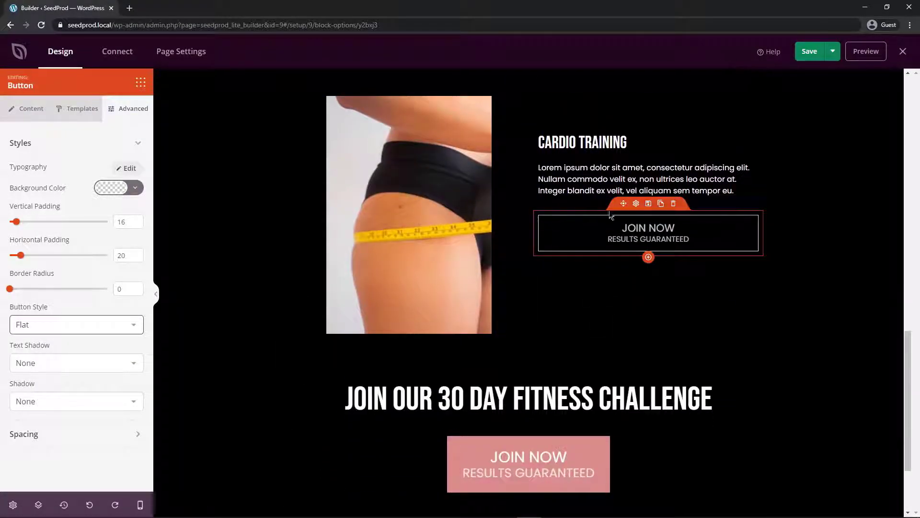
pyautogui.click(684, 309)
pyautogui.scroll(7, 477, 329)
# Step: Replace the Cardio Training "JOIN NOW" button with a duplicate of the Strength Training "GET STARTED" button
pyautogui.scroll(-2, 467, 278)
pyautogui.scroll(-2, 468, 278)
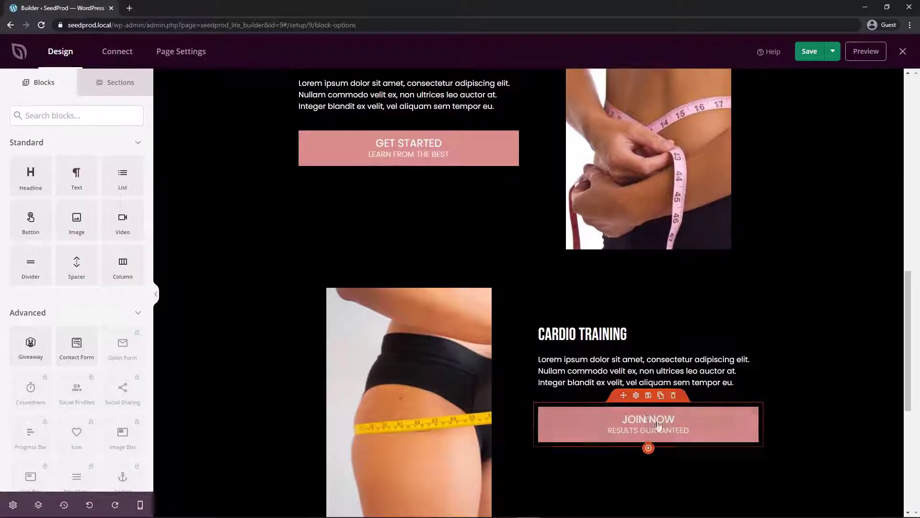
pyautogui.click(677, 398)
pyautogui.click(423, 296)
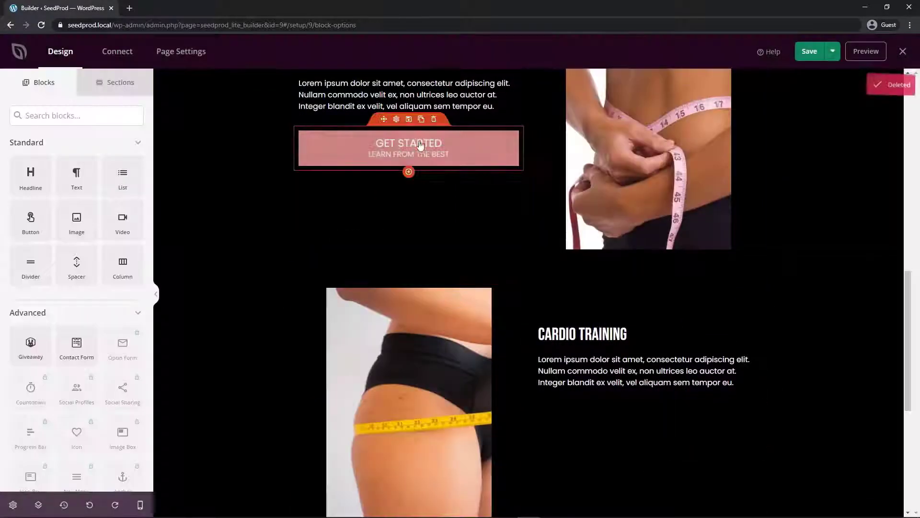
pyautogui.click(421, 120)
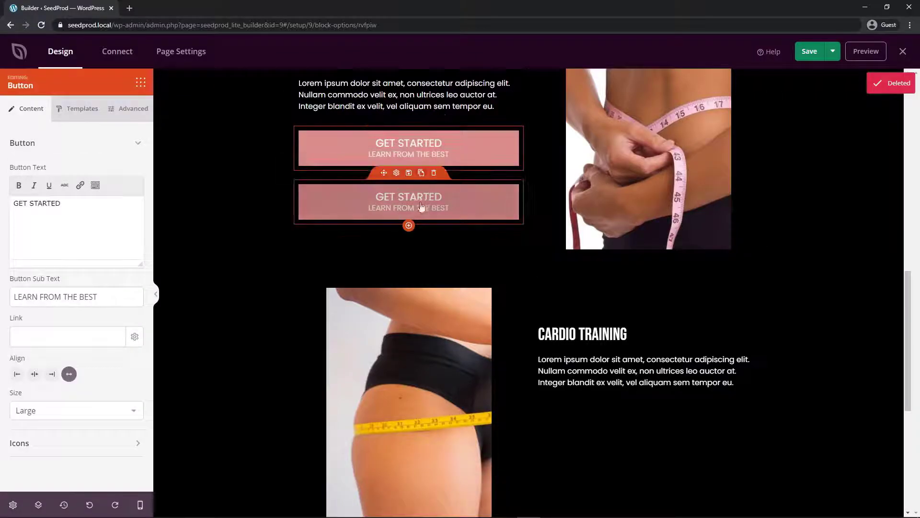
pyautogui.moveTo(386, 172); pyautogui.dragTo(623, 414)
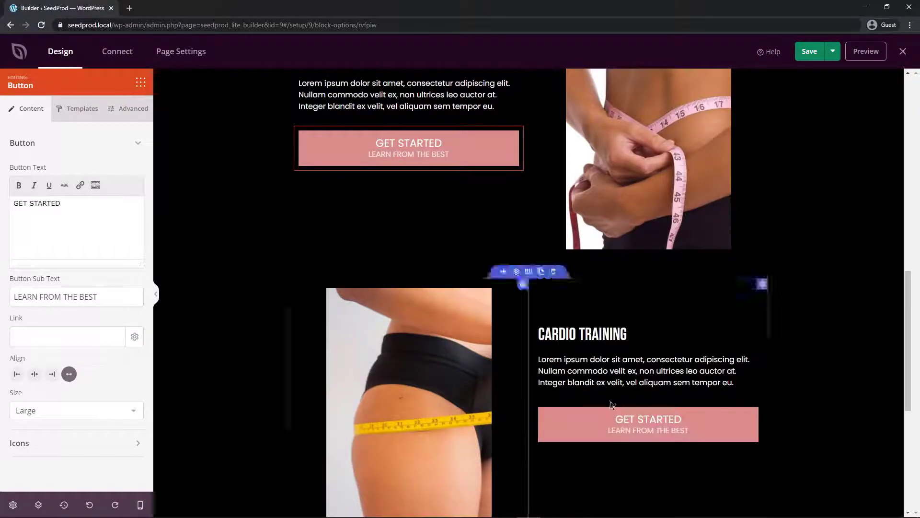
# Step: Replace the "JOIN NOW" button under the 30 day challenge headline with a duplicate of the Cardio Training "GET STARTED" button
pyautogui.scroll(-5, 553, 407)
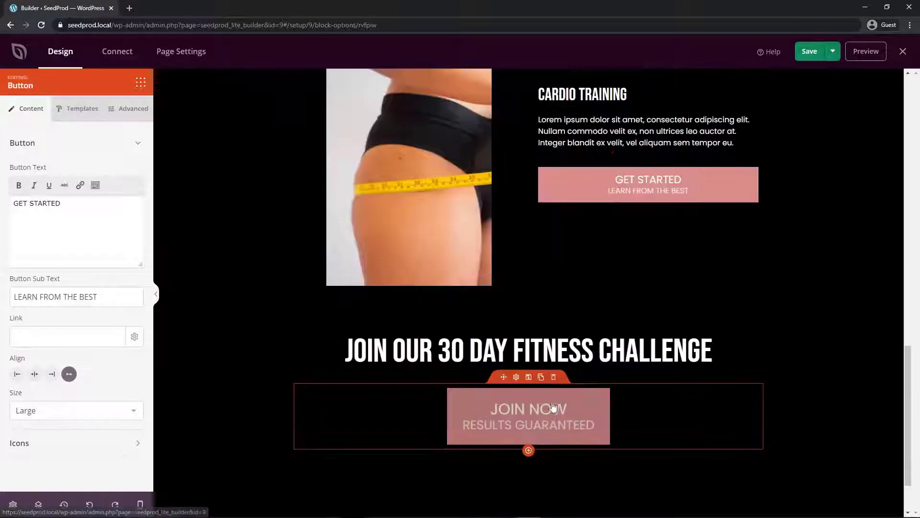
pyautogui.click(554, 377)
pyautogui.click(443, 298)
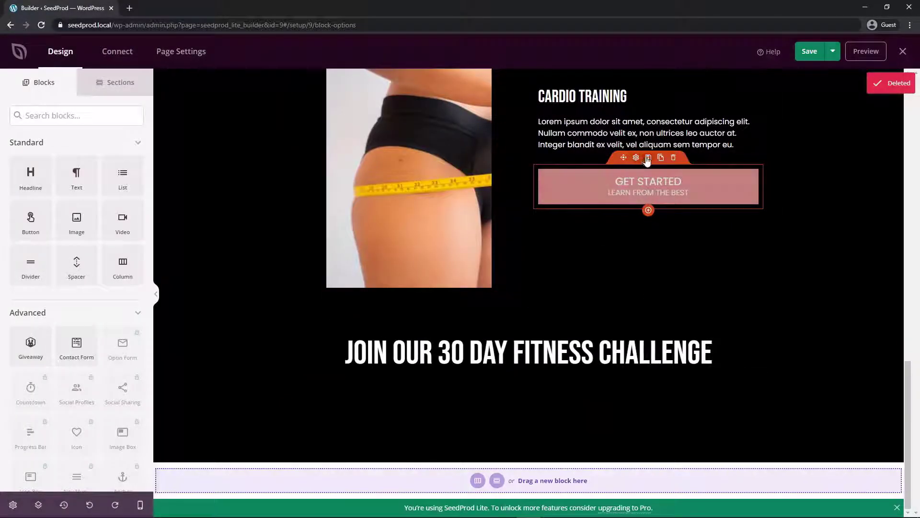
pyautogui.click(661, 158)
pyautogui.moveTo(619, 249); pyautogui.dragTo(530, 385)
pyautogui.click(519, 402)
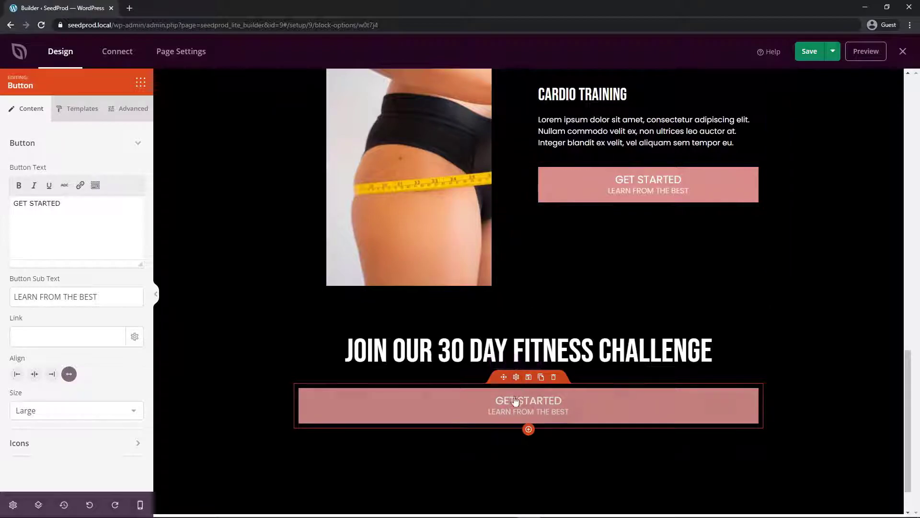
# Step: Try center alignment and the 2X Large size on the challenge section's "GET STARTED" button
pyautogui.click(35, 374)
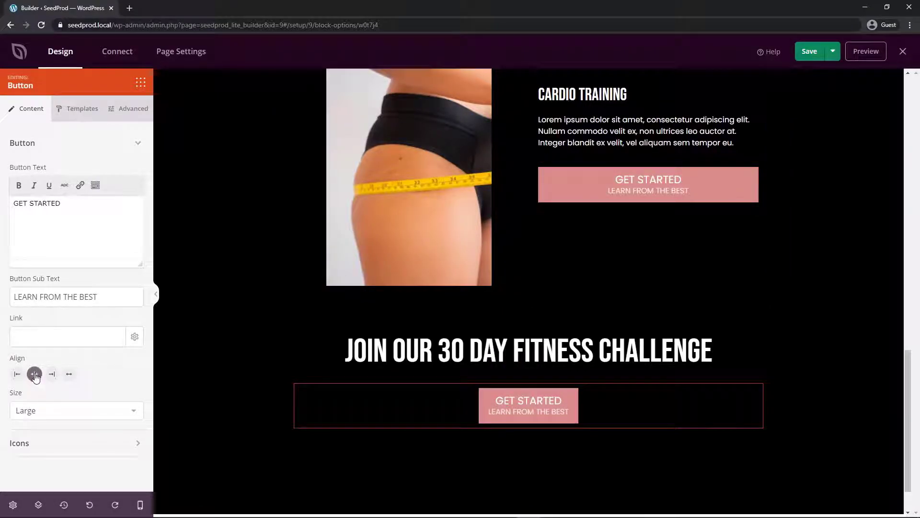
pyautogui.click(39, 412)
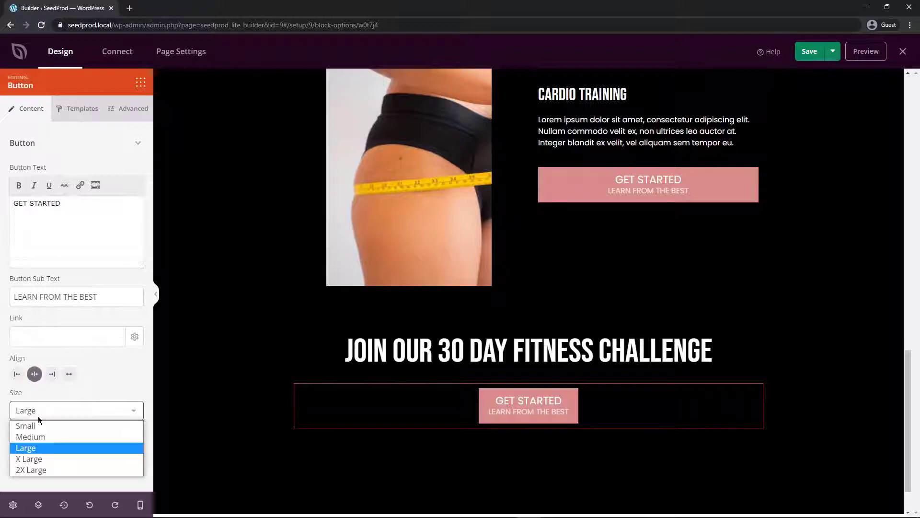
pyautogui.click(43, 468)
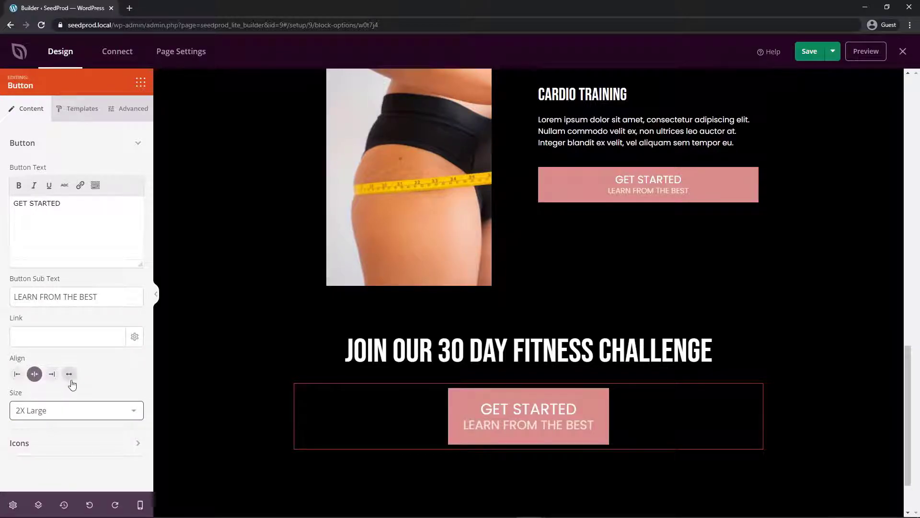
# Step: Stretch the challenge section's "GET STARTED" button to full width and set its size to X Large
pyautogui.click(69, 374)
pyautogui.click(103, 411)
pyautogui.click(47, 459)
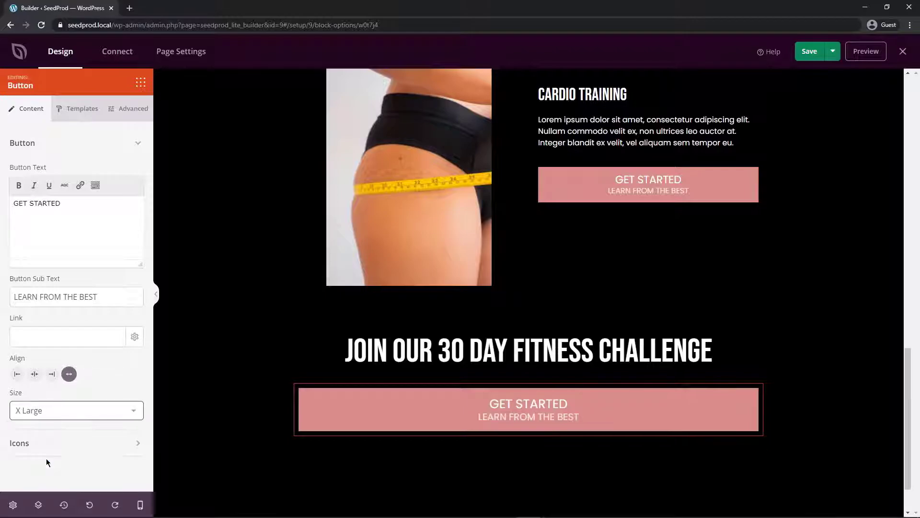
# Step: Retitle Strength Training as "Steady YouTube Growth", Cardio Training as "Increase Instagram Engagement" and the challenge headline as "Take Our 14 Day Challenge"
pyautogui.scroll(3, 528, 411)
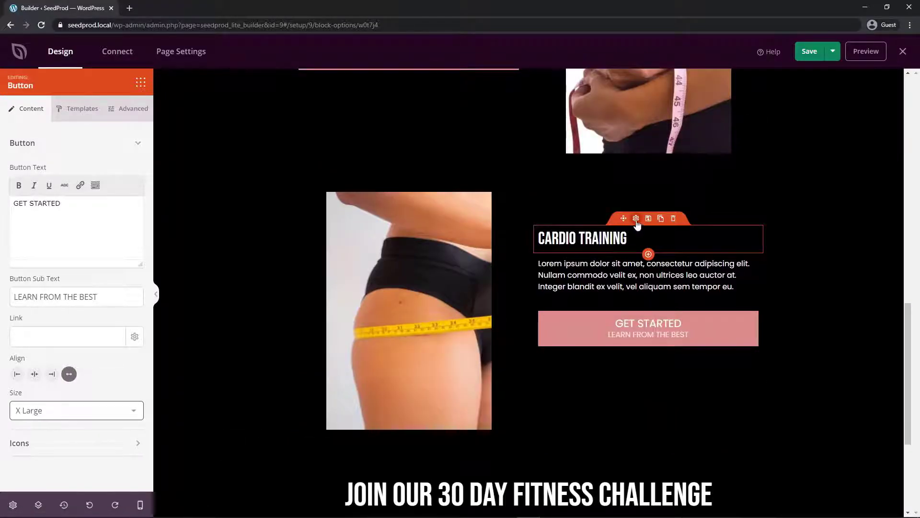
pyautogui.click(591, 235)
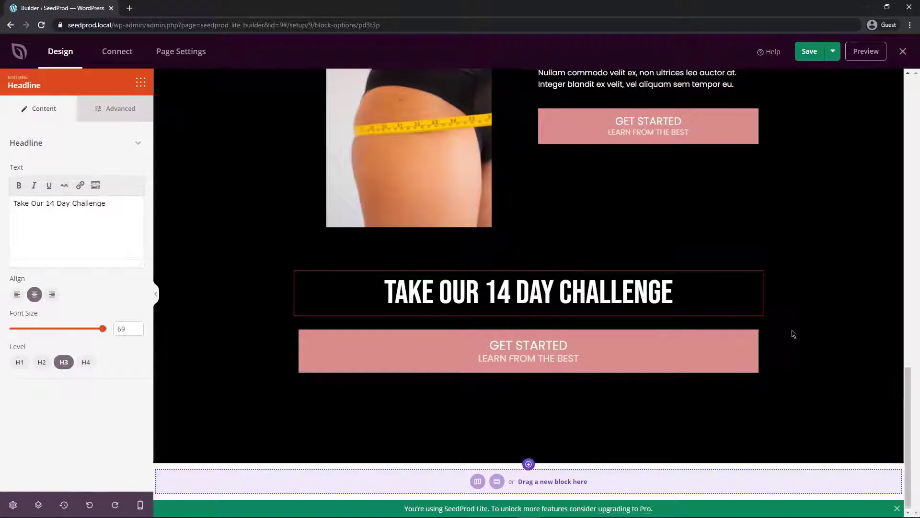
# Step: Review the edited page from the hero banner to the black section, checking the headlines, buttons and remaining fitness images
pyautogui.scroll(4, 795, 311)
pyautogui.scroll(5, 679, 235)
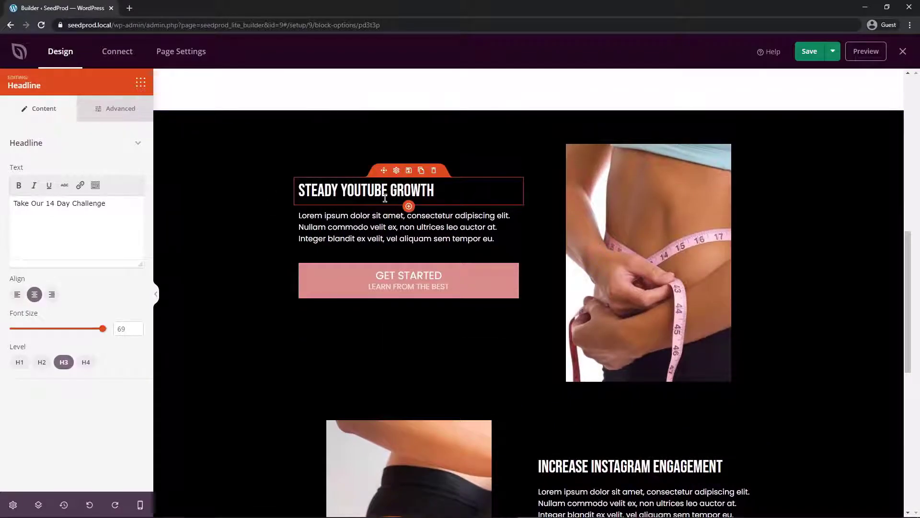
pyautogui.scroll(10, 662, 323)
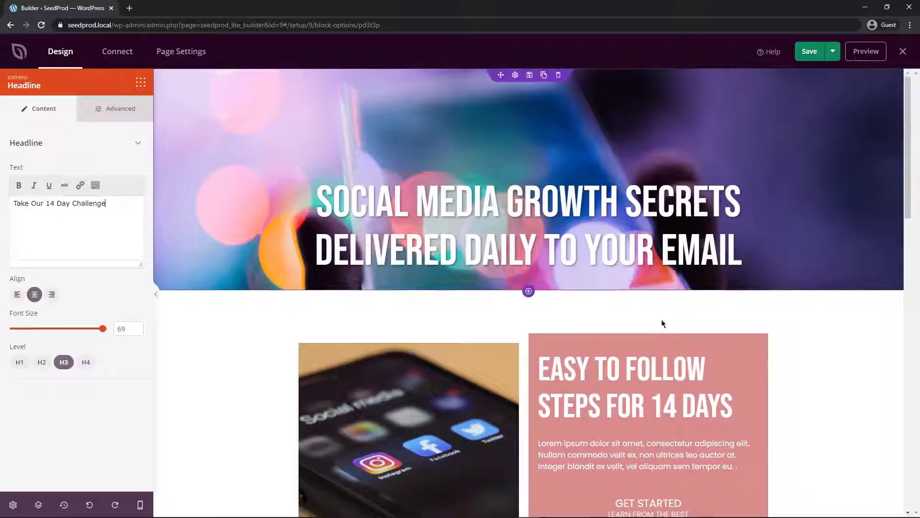
pyautogui.moveTo(905, 154); pyautogui.dragTo(890, 362)
pyautogui.scroll(5, 849, 331)
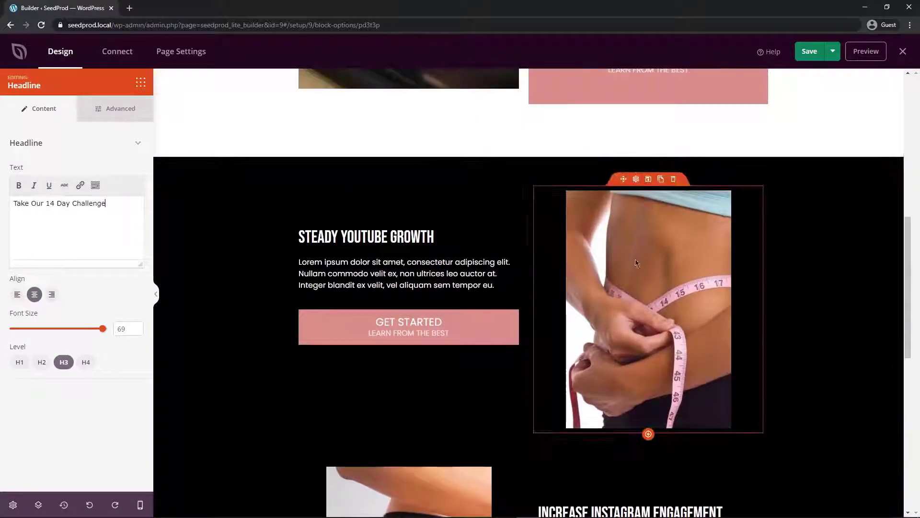
pyautogui.scroll(3, 456, 299)
pyautogui.scroll(-4, 625, 342)
pyautogui.scroll(-3, 441, 329)
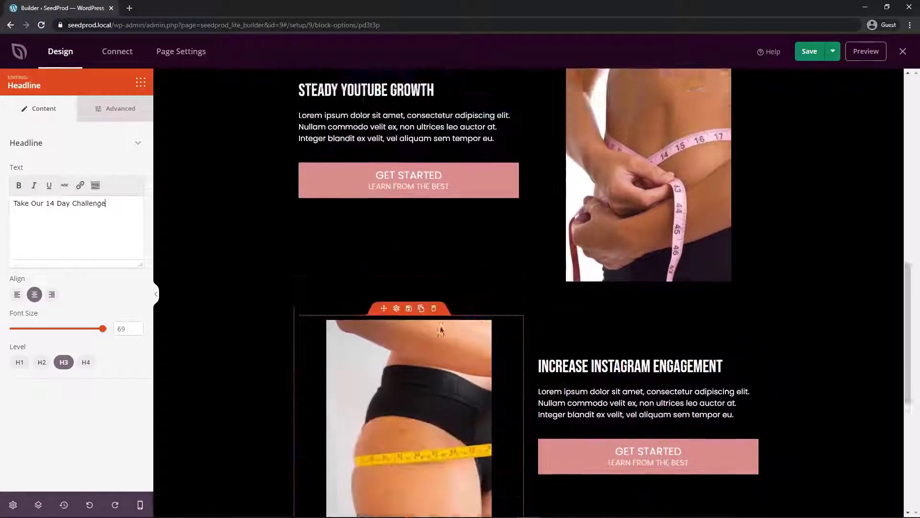
# Step: Replace both fitness images in the black section with the social media phone photo
pyautogui.scroll(8, 437, 279)
pyautogui.scroll(-2, 471, 295)
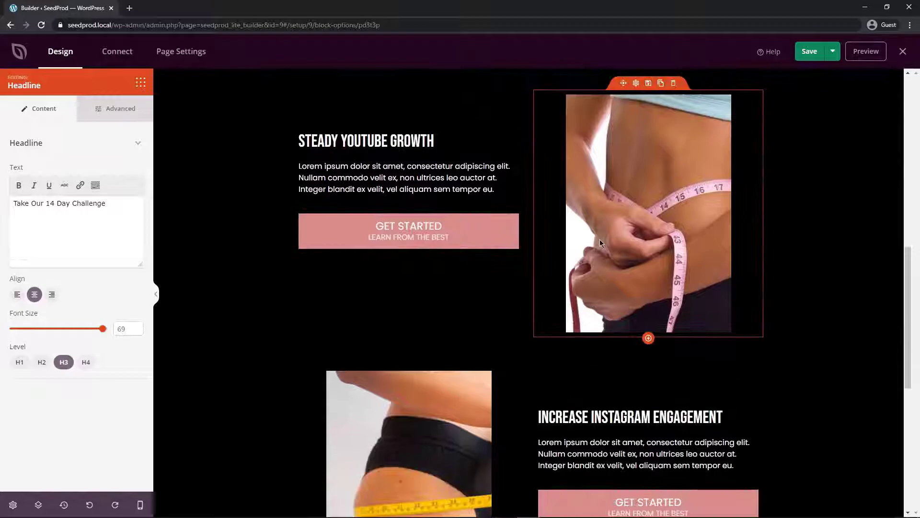
pyautogui.click(632, 181)
pyautogui.moveTo(71, 250)
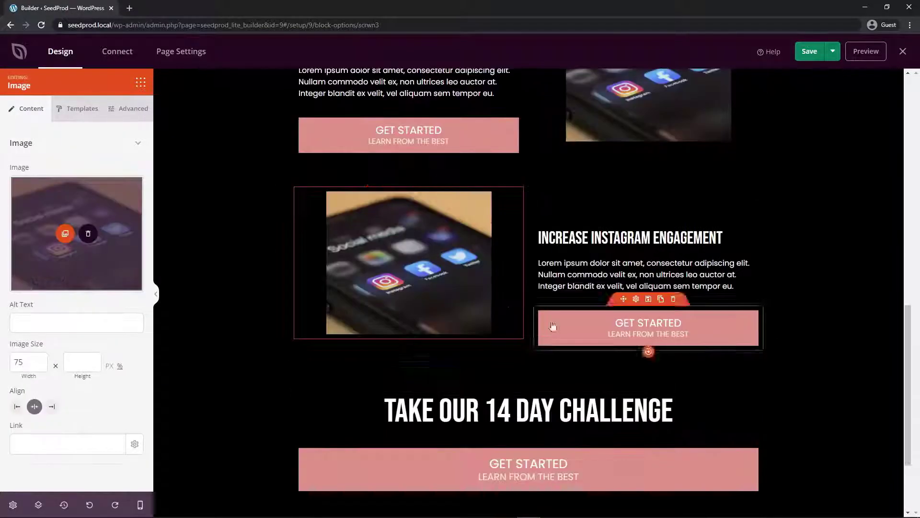
# Step: Set the width of both social media phone photos in the black section to 100 percent
pyautogui.scroll(3, 629, 223)
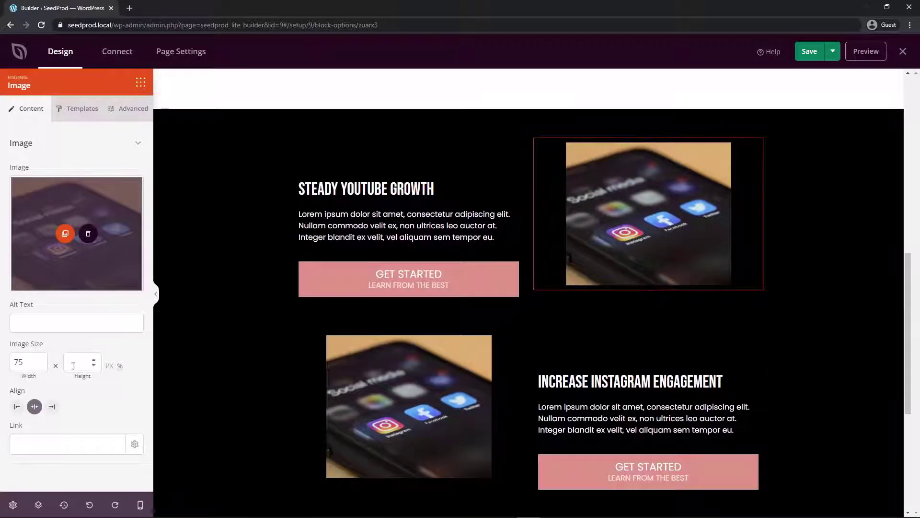
pyautogui.doubleClick(27, 362)
pyautogui.write('100')
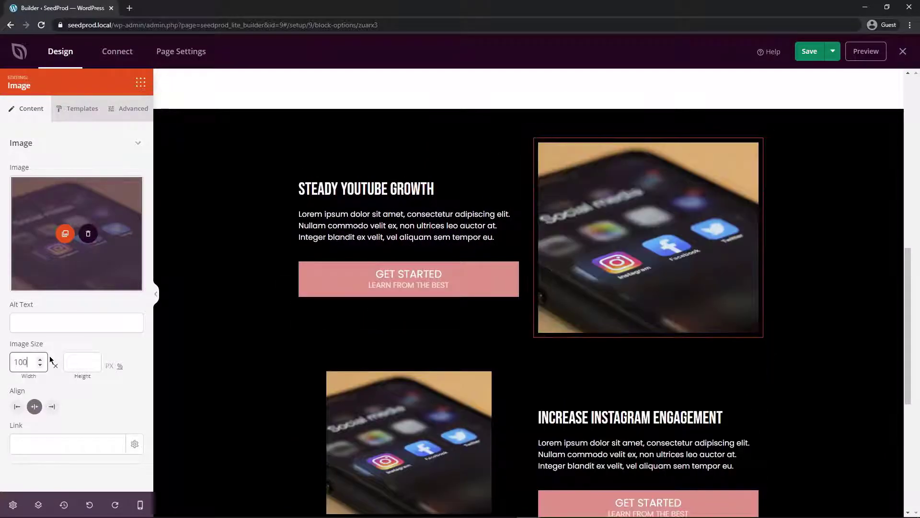
pyautogui.scroll(-3, 407, 408)
pyautogui.click(409, 249)
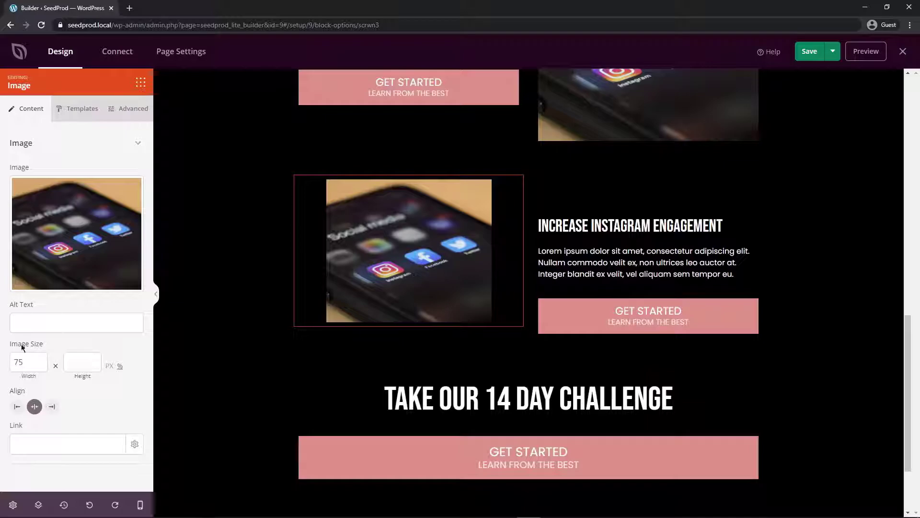
pyautogui.doubleClick(26, 362)
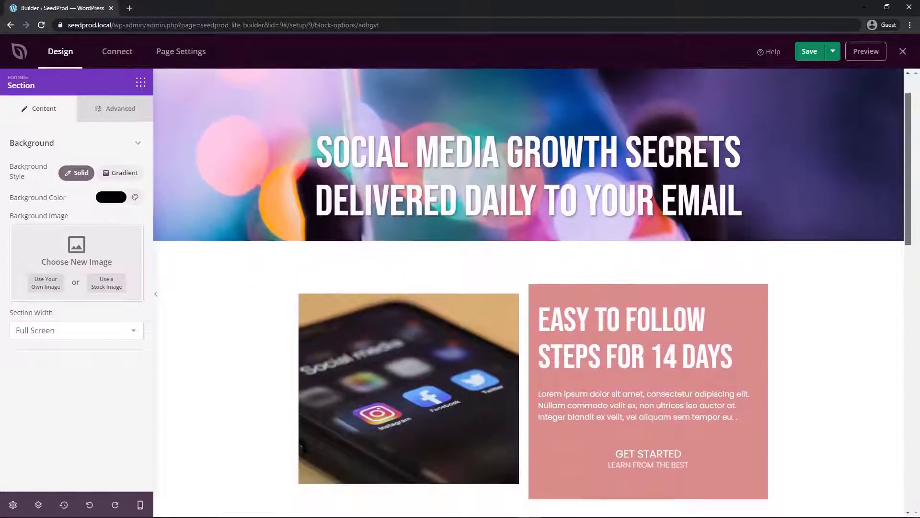
pyautogui.scroll(-15, 528, 292)
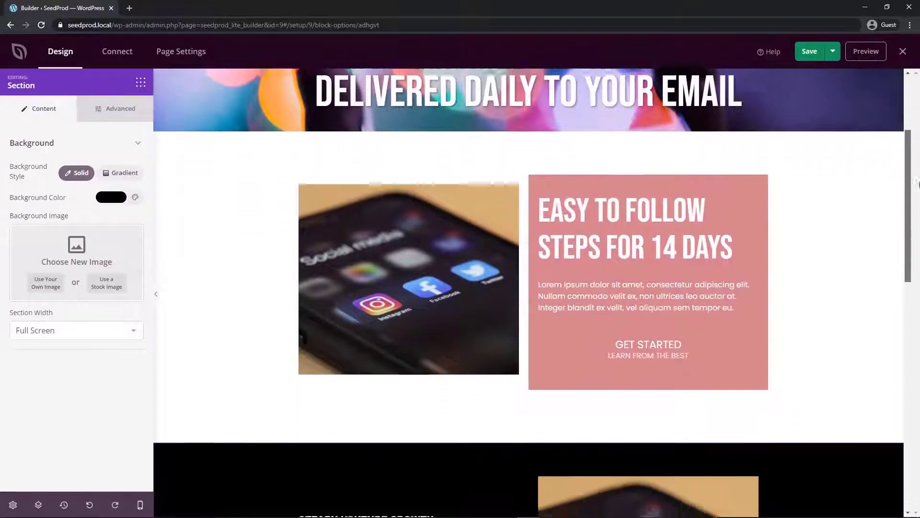
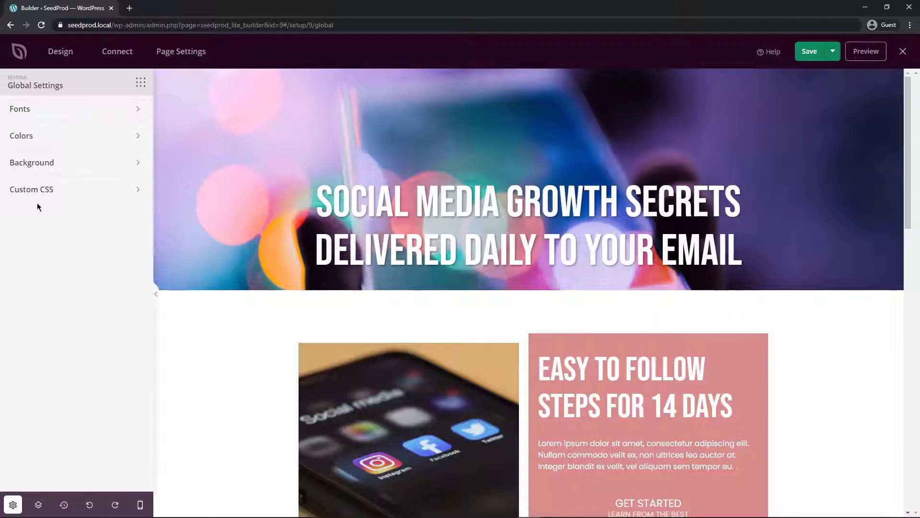
# Step: Browse the font themes library in the global font settings without applying a theme
pyautogui.click(43, 109)
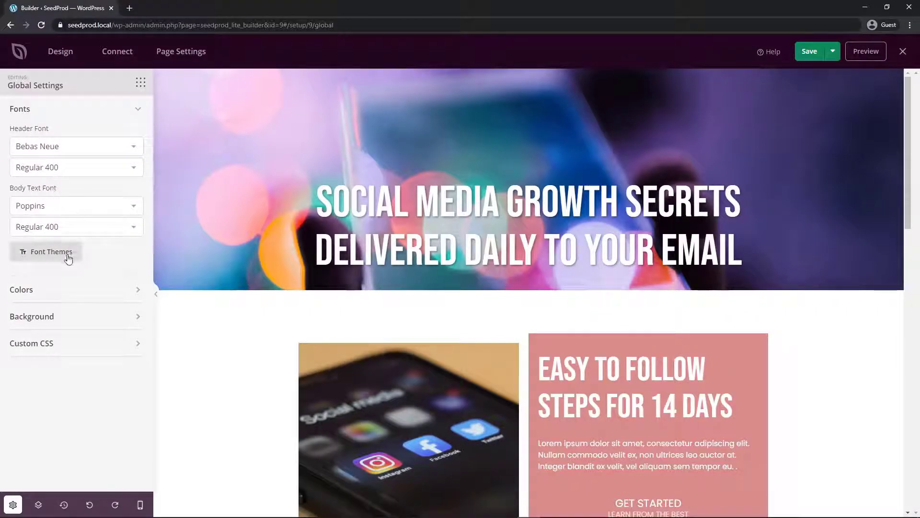
pyautogui.click(46, 254)
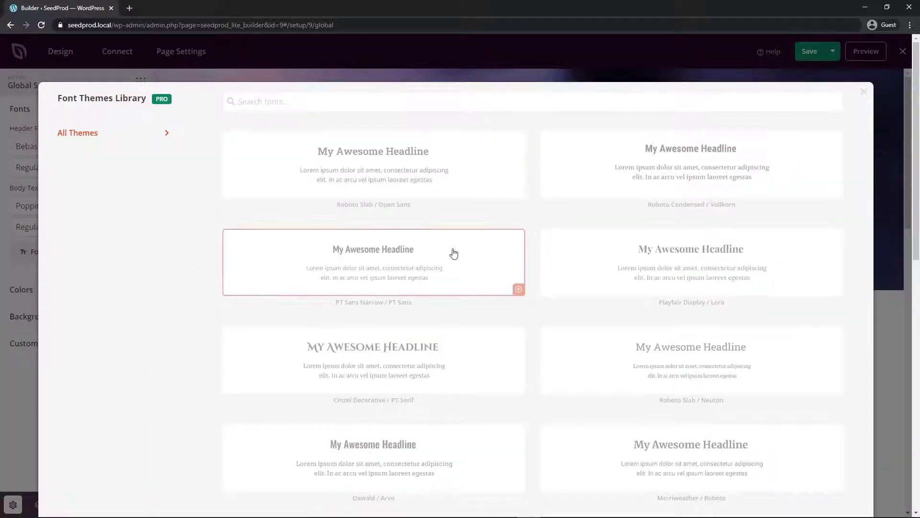
pyautogui.click(714, 200)
pyautogui.scroll(-6, 714, 199)
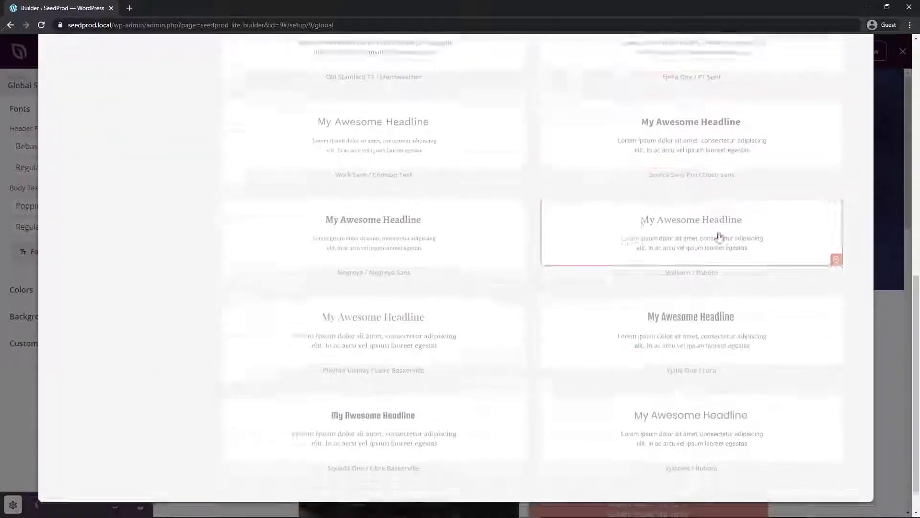
pyautogui.scroll(8, 527, 292)
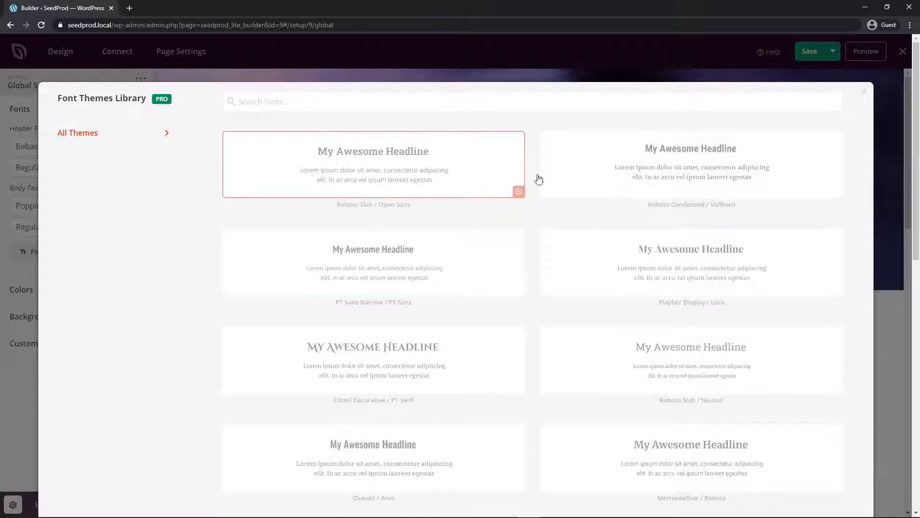
pyautogui.click(864, 92)
# Step: Look through the fonts offered for the global header font, keeping Bebas Neue
pyautogui.click(77, 147)
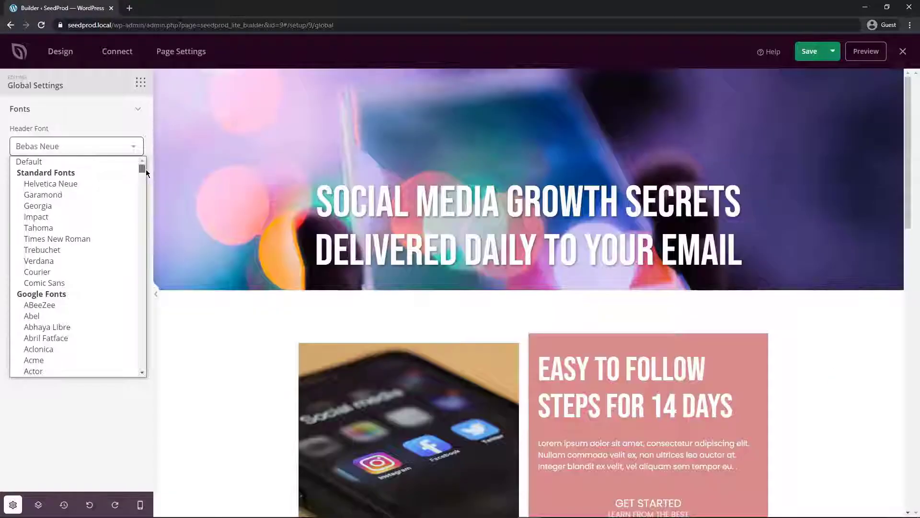
pyautogui.moveTo(143, 169)
pyautogui.mouseDown()
pyautogui.moveTo(154, 311)
pyautogui.moveTo(152, 182)
pyautogui.mouseUp()
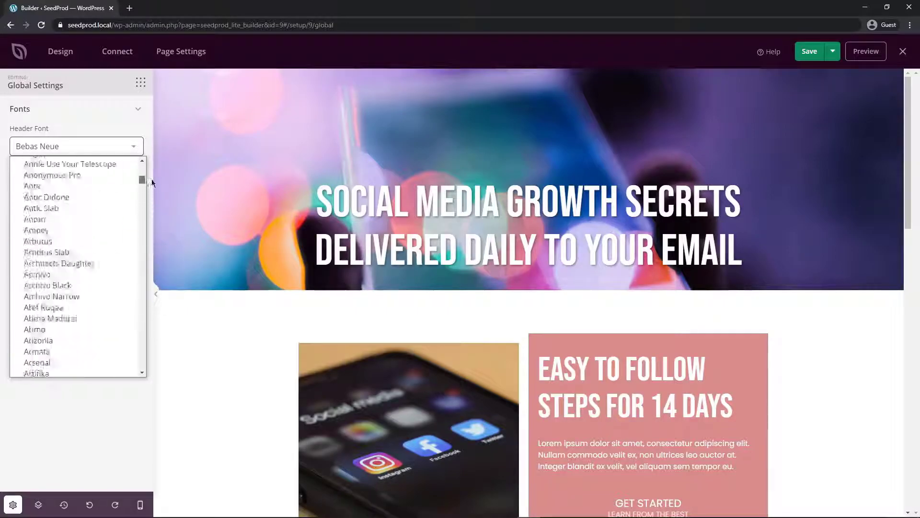
pyautogui.click(79, 123)
pyautogui.click(139, 110)
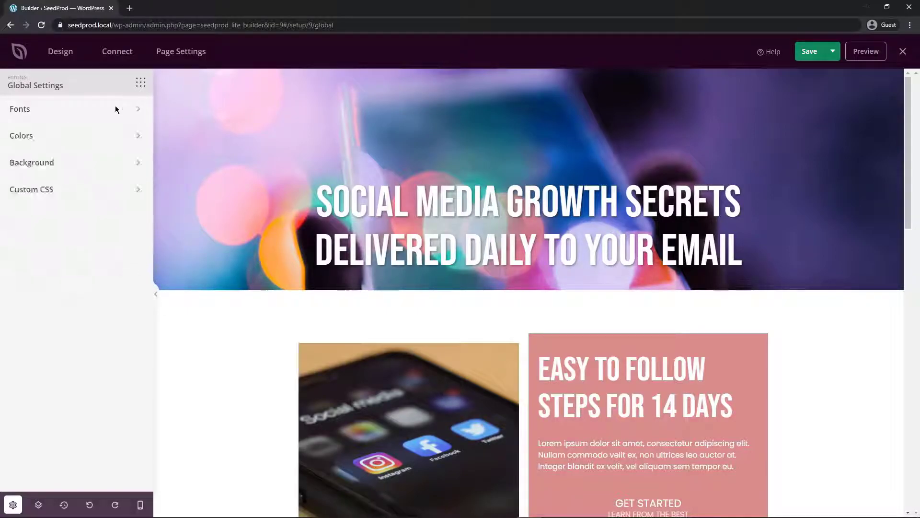
# Step: View the ready-made color palettes in the global color settings without applying one
pyautogui.click(45, 136)
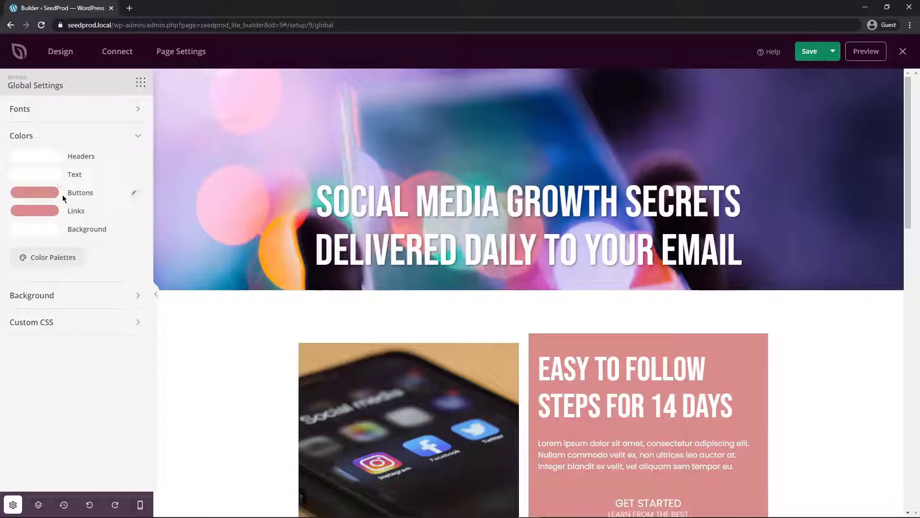
pyautogui.click(63, 258)
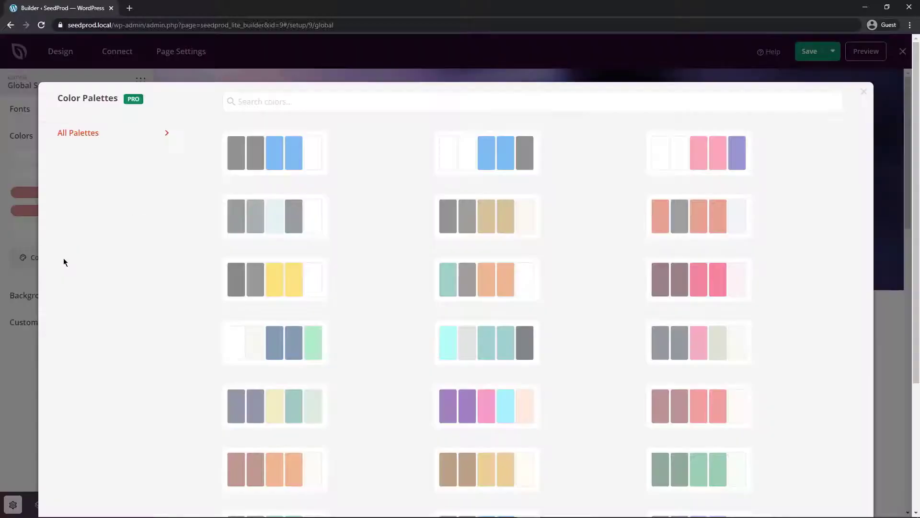
pyautogui.click(866, 91)
# Step: Change the global button color to a dark red so the page's "GET STARTED" buttons stand out
pyautogui.scroll(-6, 415, 280)
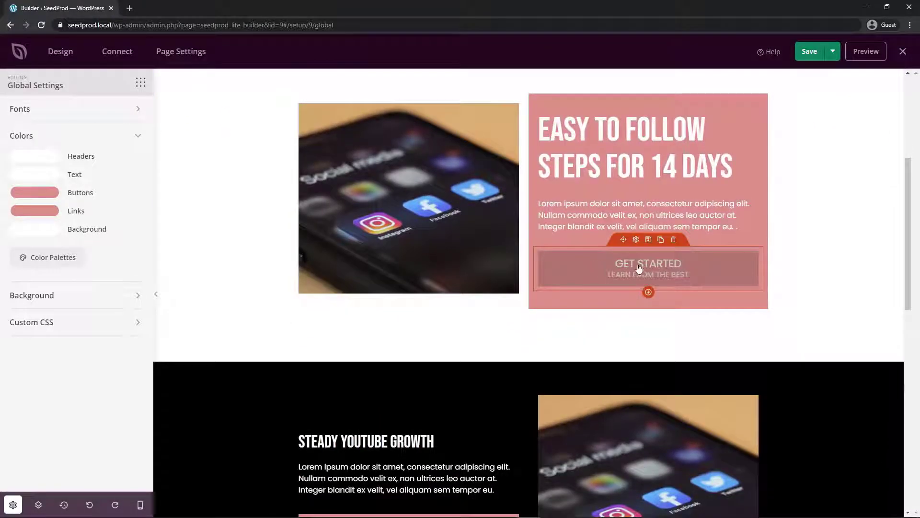
pyautogui.scroll(-1, 640, 267)
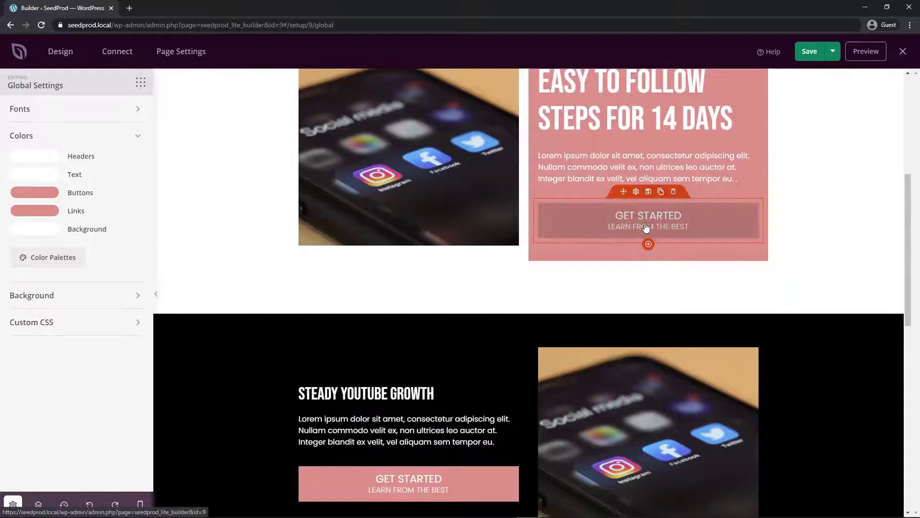
pyautogui.scroll(-5, 646, 227)
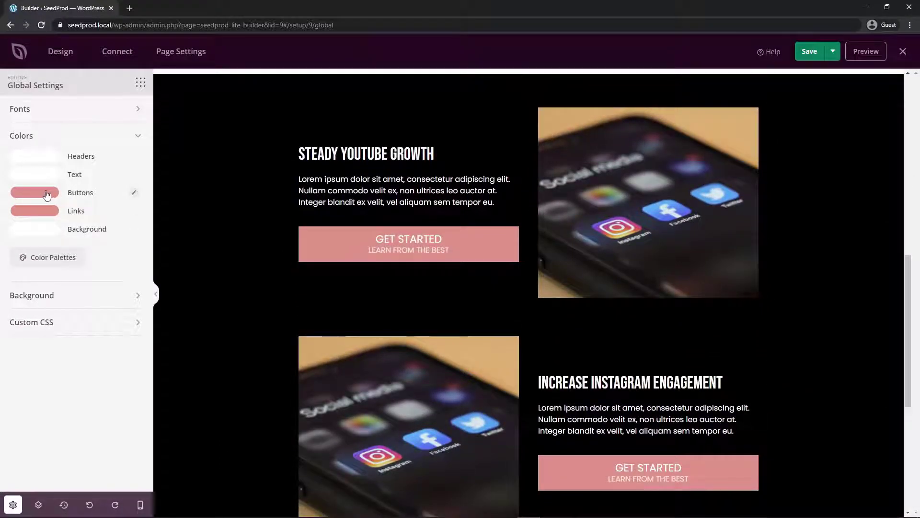
pyautogui.click(53, 195)
pyautogui.moveTo(82, 236)
pyautogui.mouseDown()
pyautogui.moveTo(100, 226)
pyautogui.moveTo(96, 242)
pyautogui.moveTo(98, 232)
pyautogui.moveTo(114, 230)
pyautogui.mouseUp()
pyautogui.scroll(4, 311, 229)
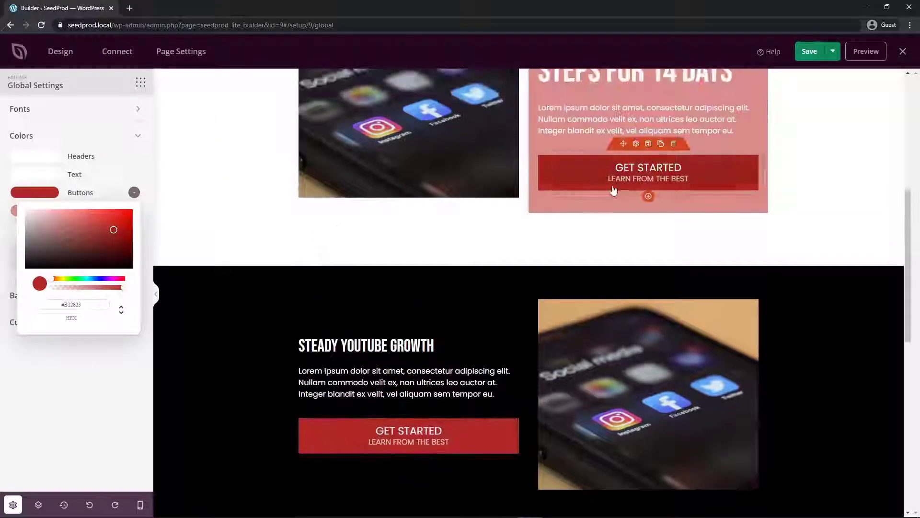
# Step: Close the button color picker and check the recolored buttons across the whole page
pyautogui.scroll(-5, 476, 269)
pyautogui.scroll(-5, 476, 269)
pyautogui.scroll(9, 505, 339)
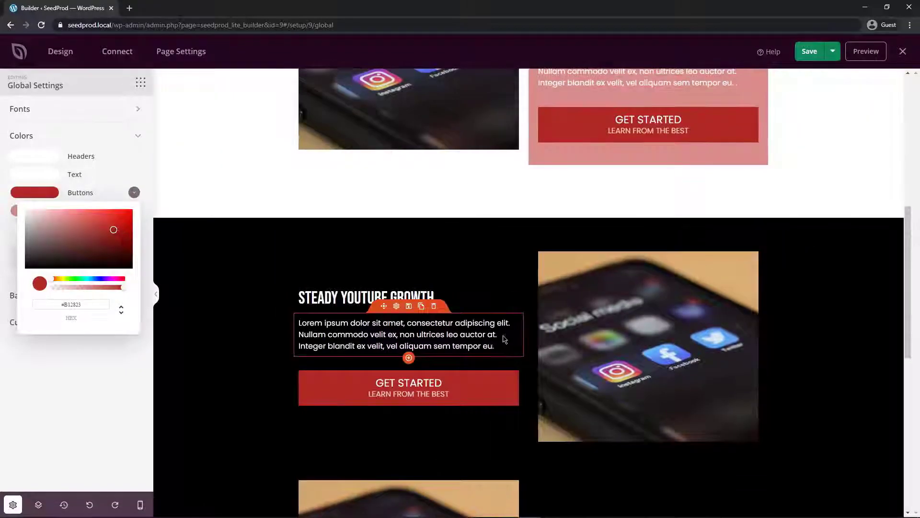
pyautogui.scroll(4, 505, 338)
pyautogui.click(134, 193)
pyautogui.scroll(3, 263, 228)
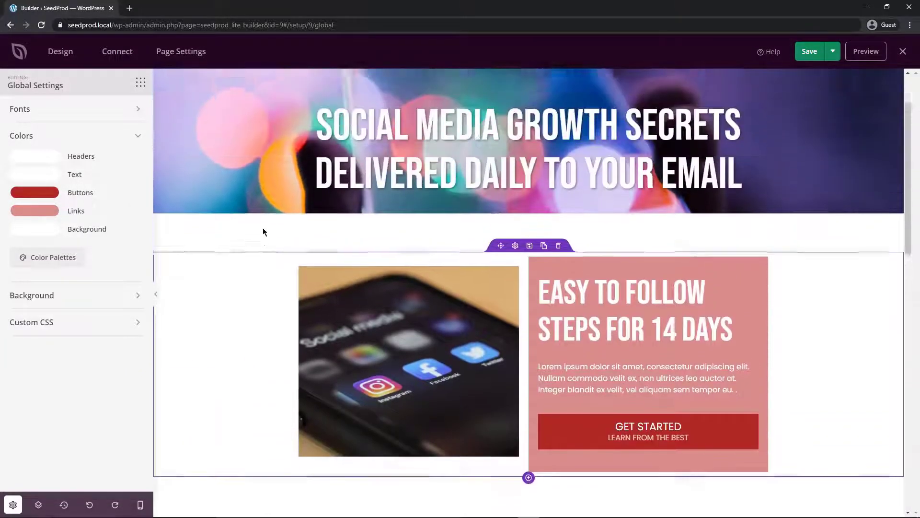
pyautogui.scroll(-5, 264, 229)
pyautogui.scroll(-6, 264, 229)
pyautogui.scroll(7, 259, 229)
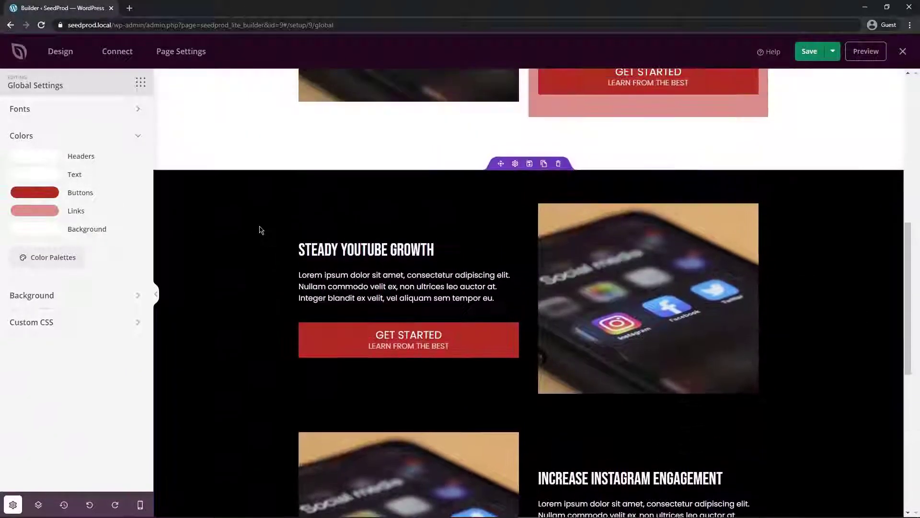
pyautogui.scroll(2, 254, 228)
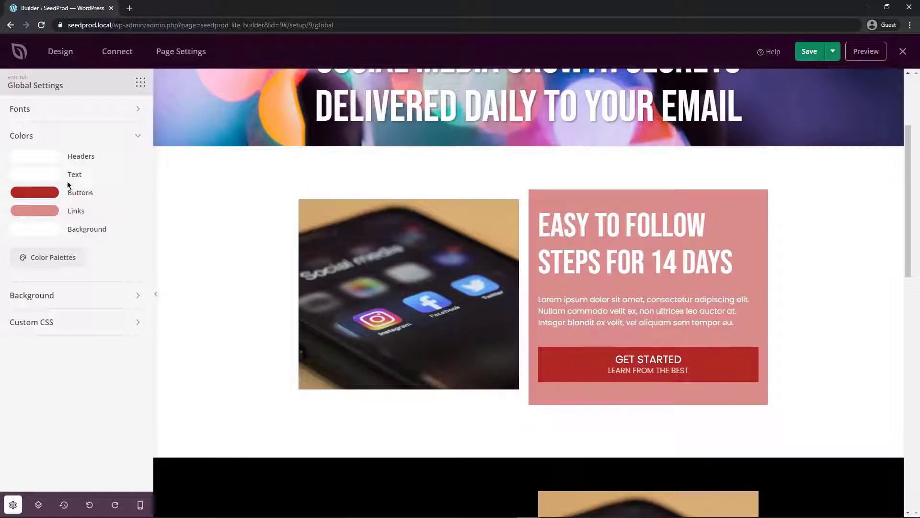
# Step: Try a muted dark red as the global background color, check it across the page, and set it back to white
pyautogui.click(42, 231)
pyautogui.click(76, 270)
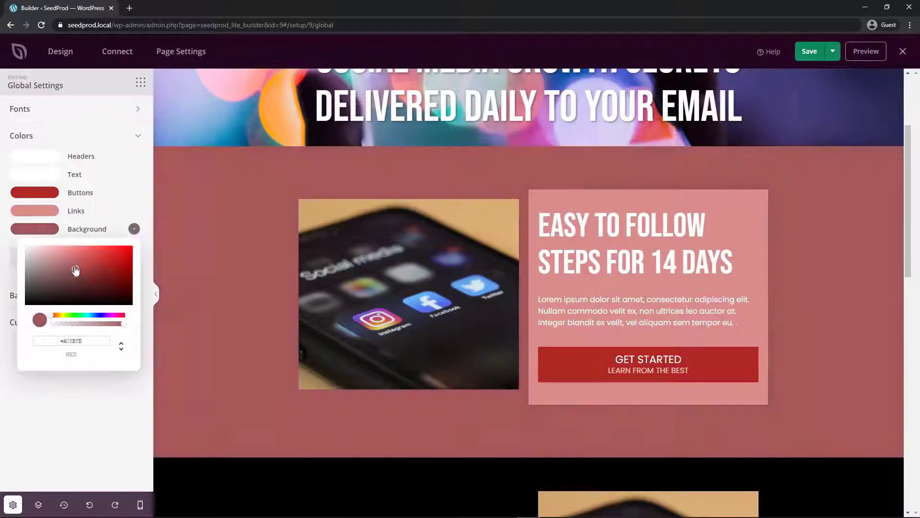
pyautogui.click(90, 274)
pyautogui.scroll(3, 215, 247)
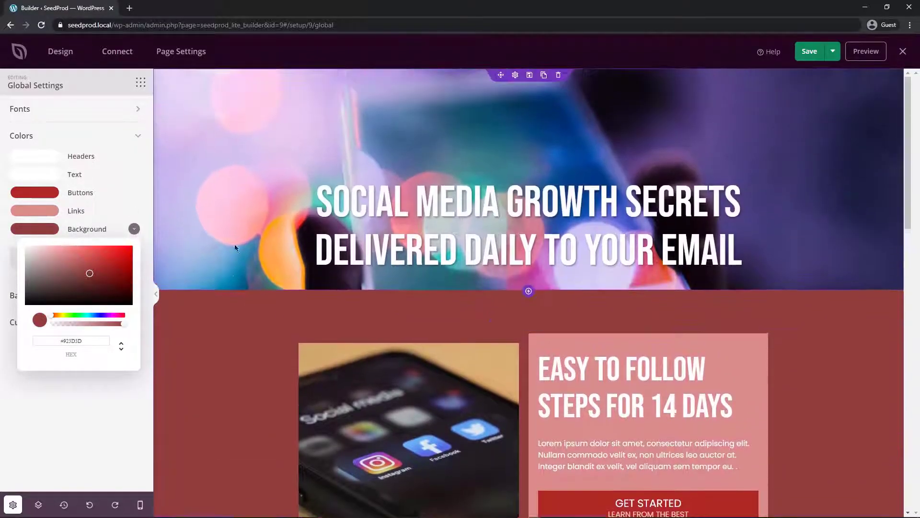
pyautogui.scroll(-9, 262, 151)
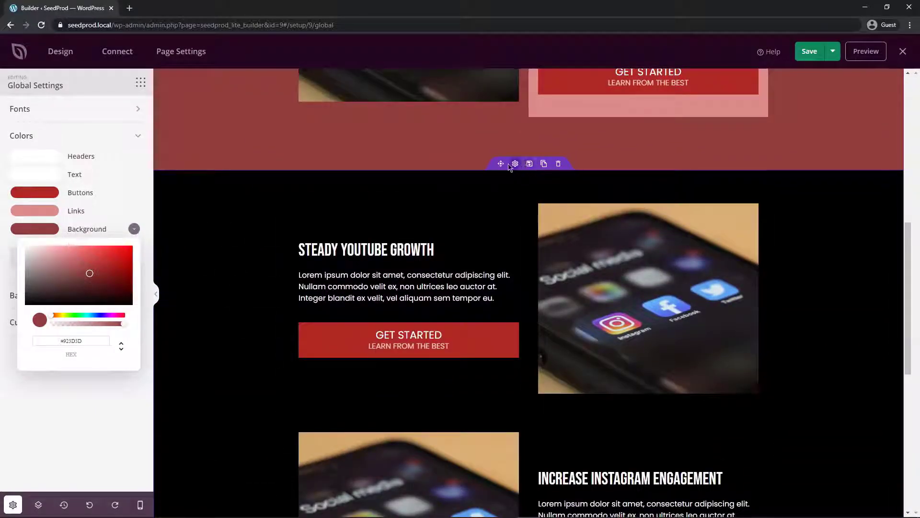
pyautogui.scroll(9, 232, 216)
pyautogui.moveTo(89, 273); pyautogui.dragTo(27, 246)
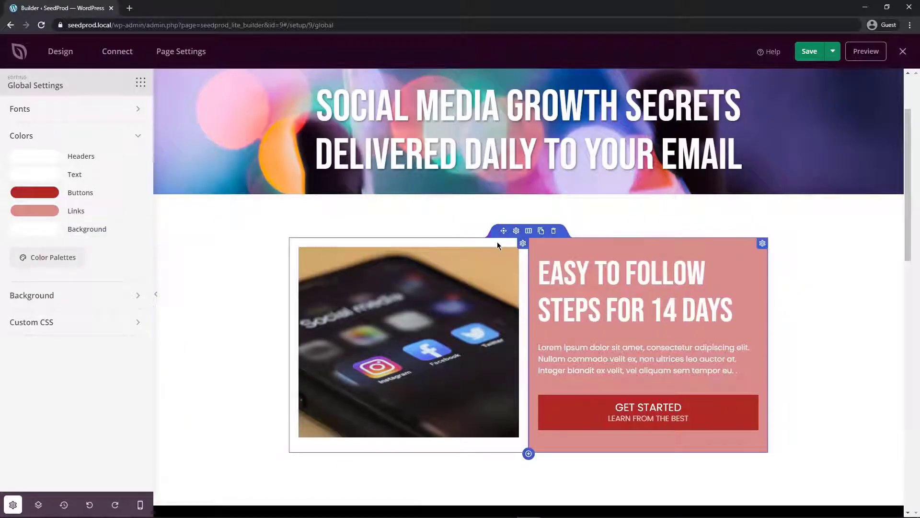
# Step: Set the background color of the column holding the phone photo beside "Easy to Follow Steps" to a dark slate blue
pyautogui.click(522, 244)
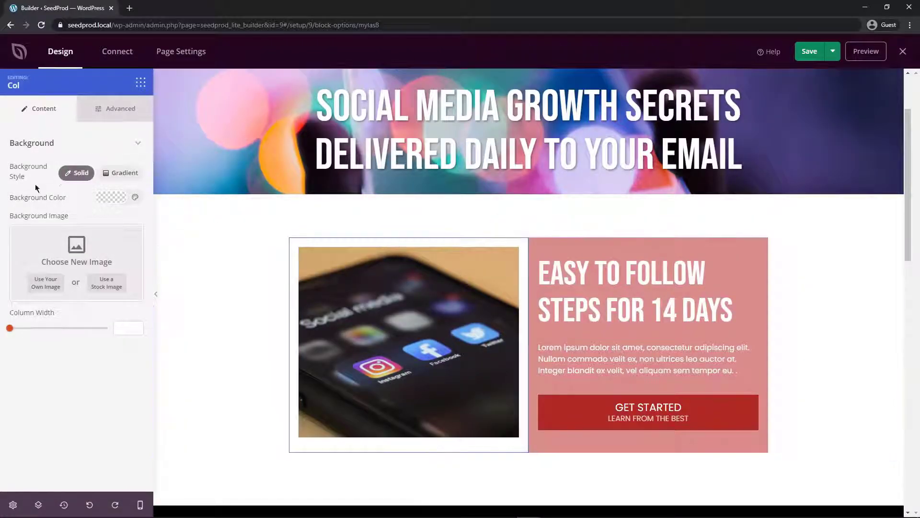
pyautogui.click(108, 197)
pyautogui.click(96, 227)
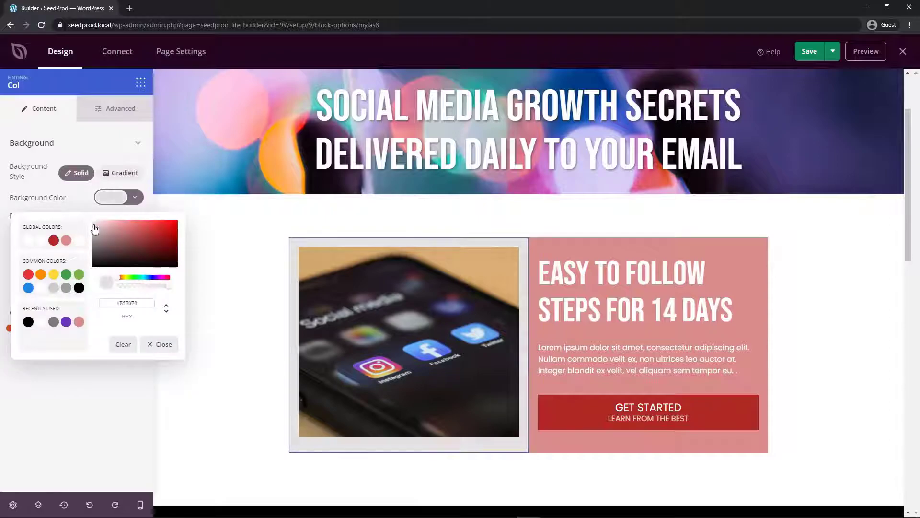
pyautogui.click(154, 278)
pyautogui.moveTo(157, 282); pyautogui.dragTo(154, 282)
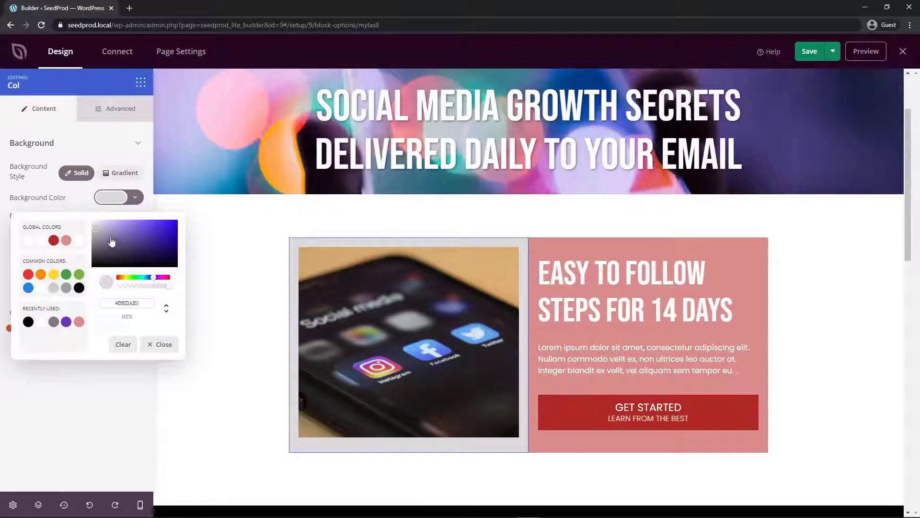
pyautogui.click(115, 248)
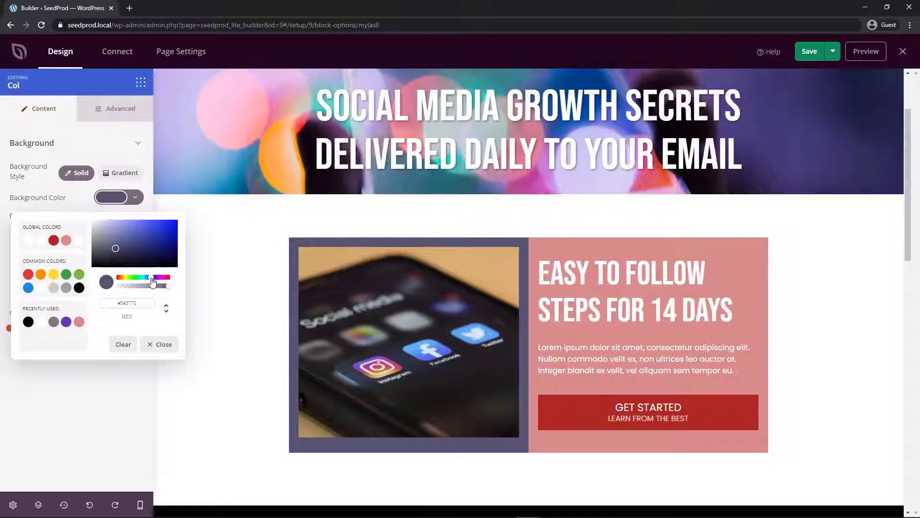
pyautogui.click(123, 252)
pyautogui.click(108, 379)
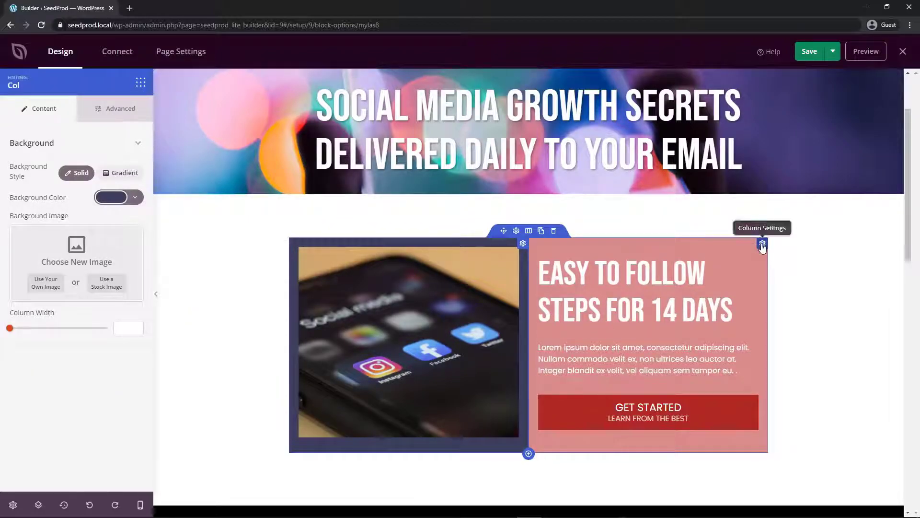
# Step: Apply the recently used dark slate blue as background color of the "Easy to Follow Steps for 14 Days" column
pyautogui.click(762, 244)
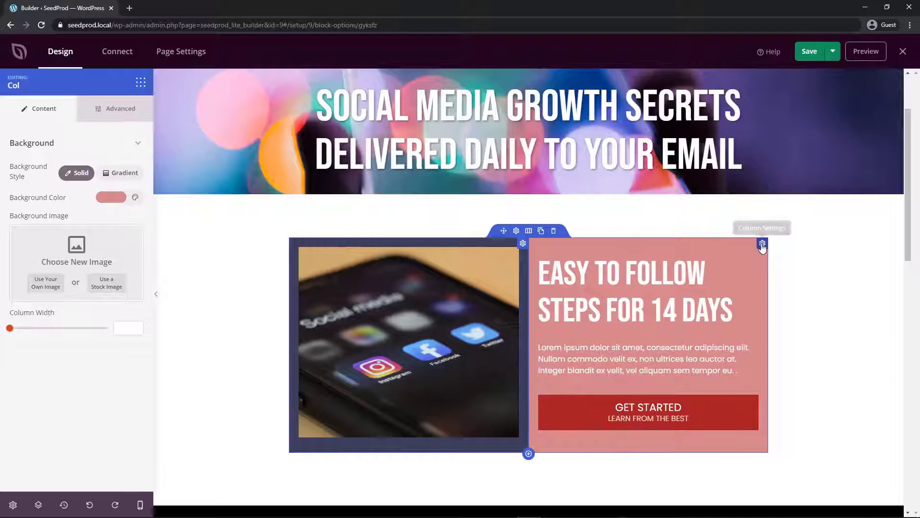
pyautogui.click(111, 199)
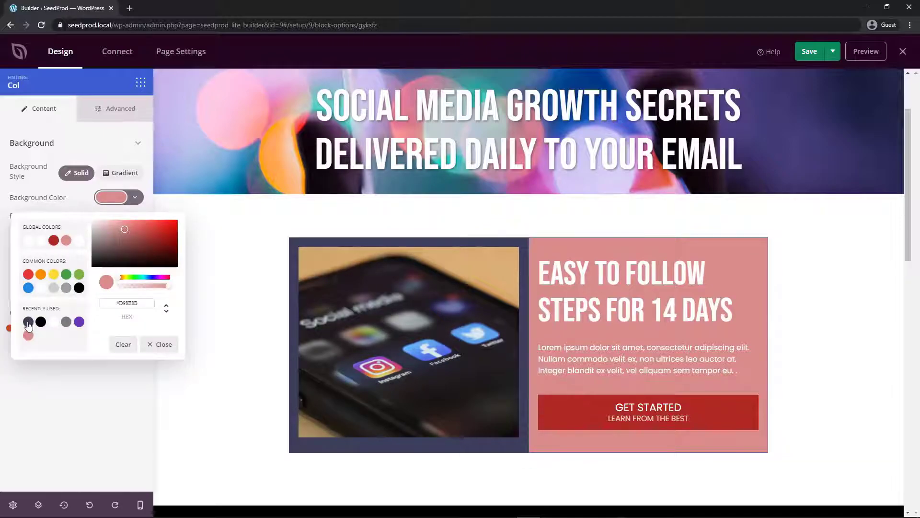
pyautogui.click(28, 323)
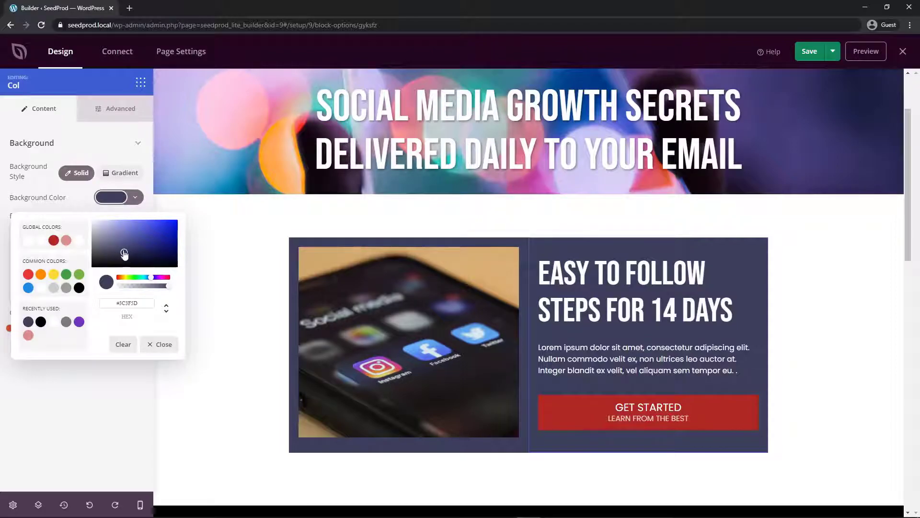
# Step: Lighten the "Easy to Follow Steps" column's background to a medium slate blue and apply the recent dark slate blue to the "Steady YouTube Growth" section
pyautogui.moveTo(125, 253); pyautogui.dragTo(123, 244)
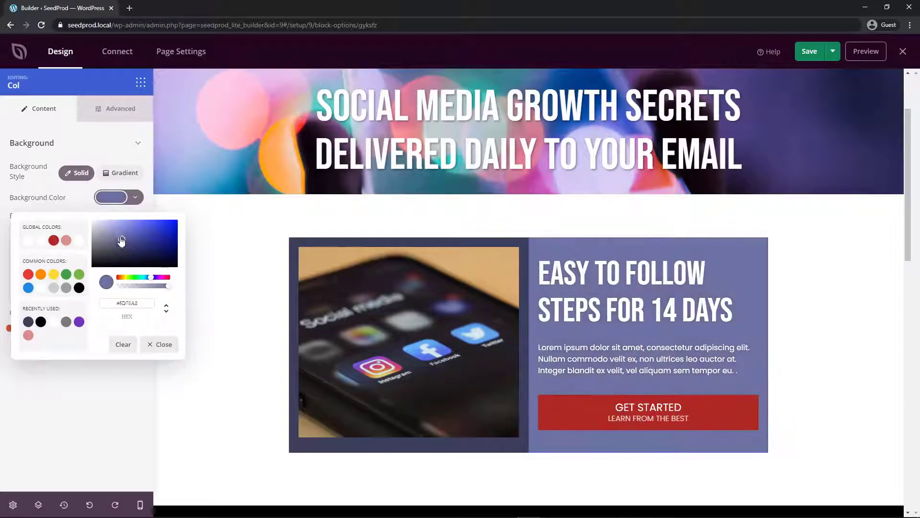
pyautogui.scroll(-5, 518, 278)
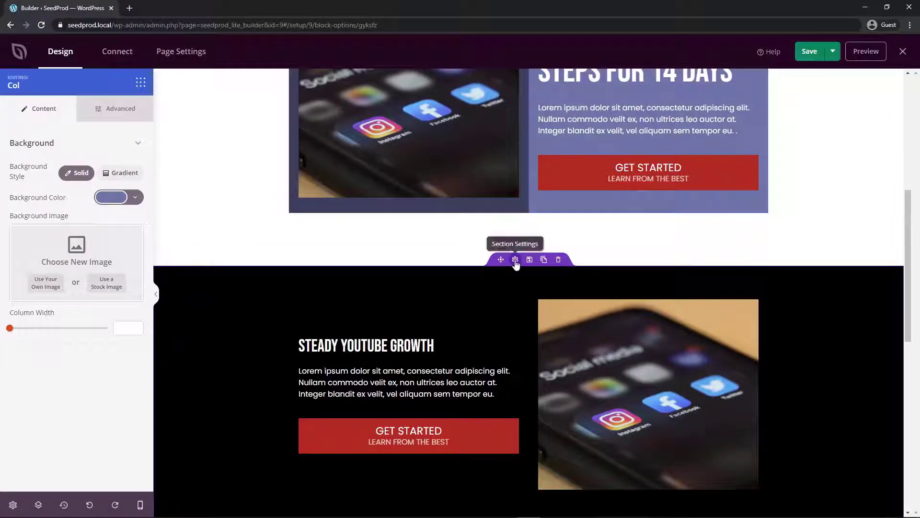
pyautogui.click(515, 262)
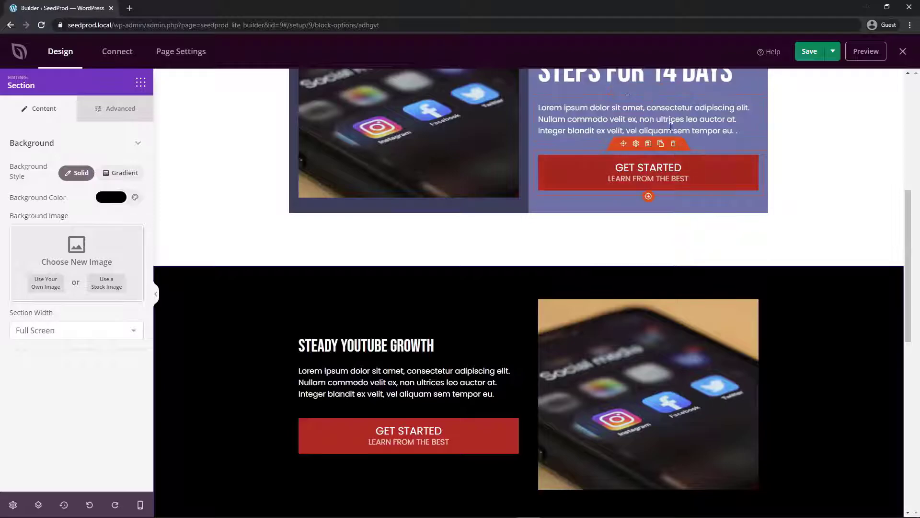
pyautogui.click(110, 200)
pyautogui.click(41, 322)
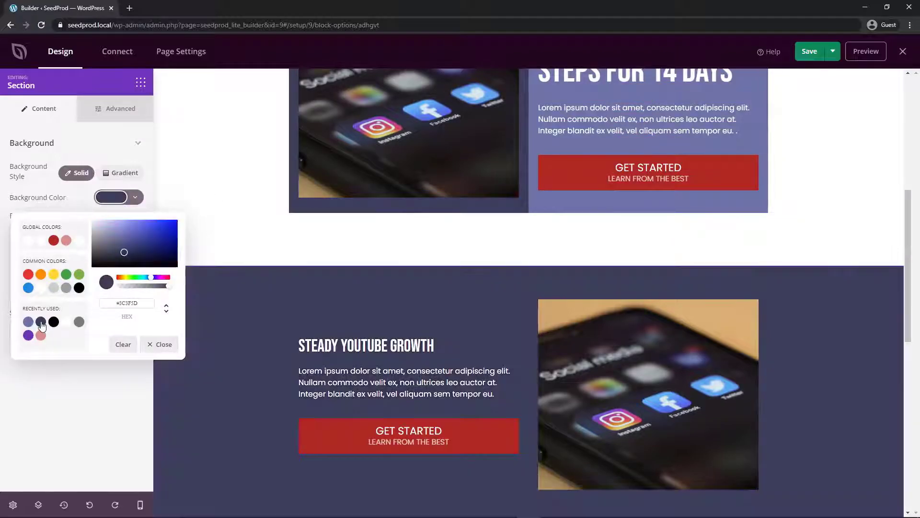
pyautogui.click(312, 292)
# Step: Set the top margin of the "Easy to Follow Steps for 14 Days" section to 40
pyautogui.scroll(4, 311, 292)
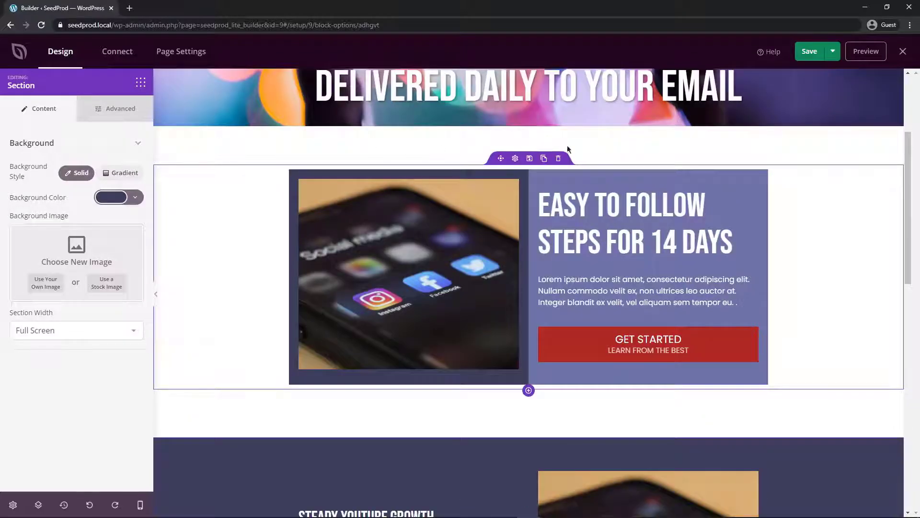
pyautogui.click(515, 160)
pyautogui.click(117, 109)
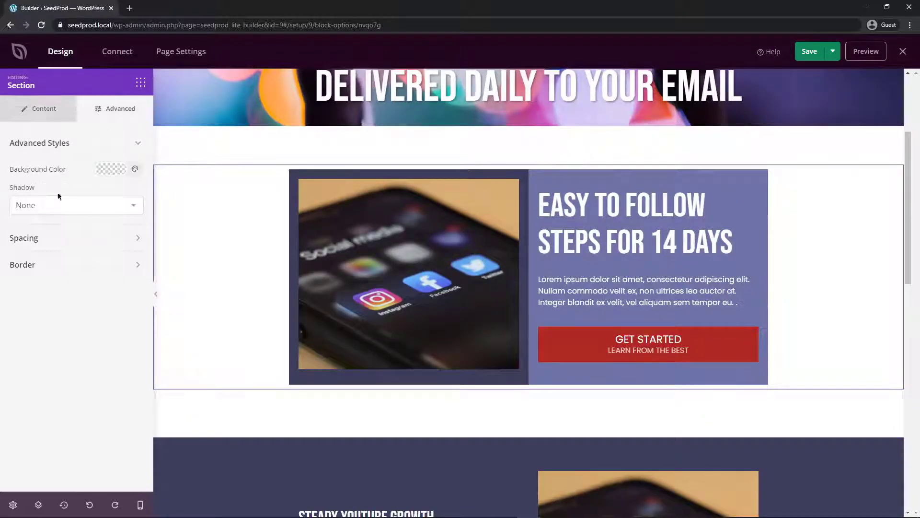
pyautogui.click(25, 239)
pyautogui.click(119, 278)
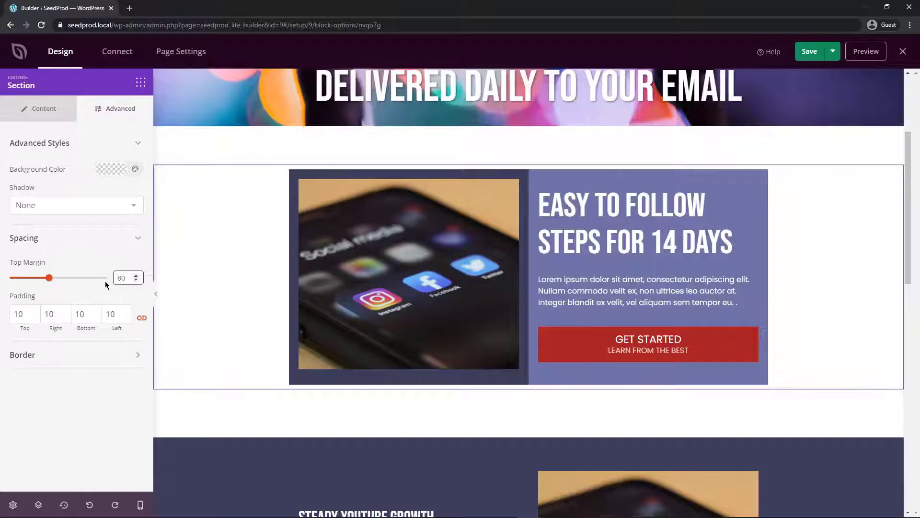
pyautogui.write('4')
pyautogui.press('Delete')
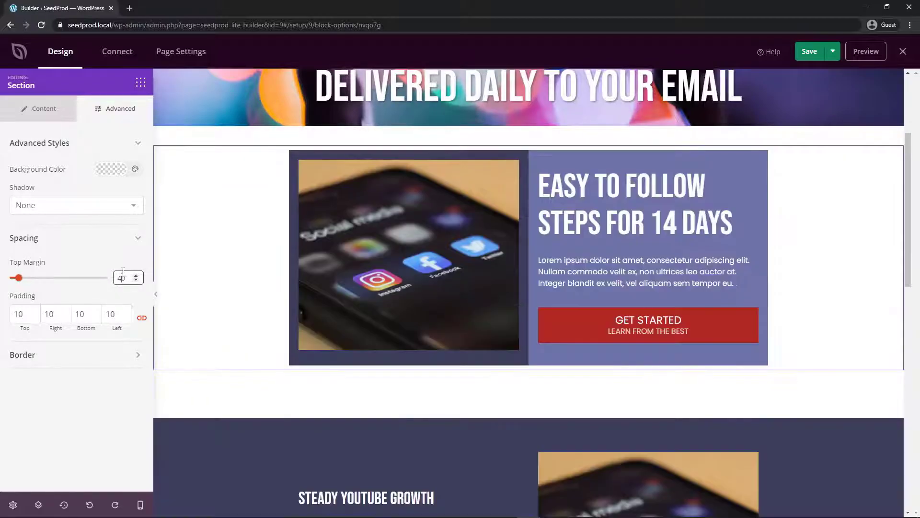
# Step: Set the top margin of the "Steady YouTube Growth" section to 40 and check the spacing down the page
pyautogui.click(516, 414)
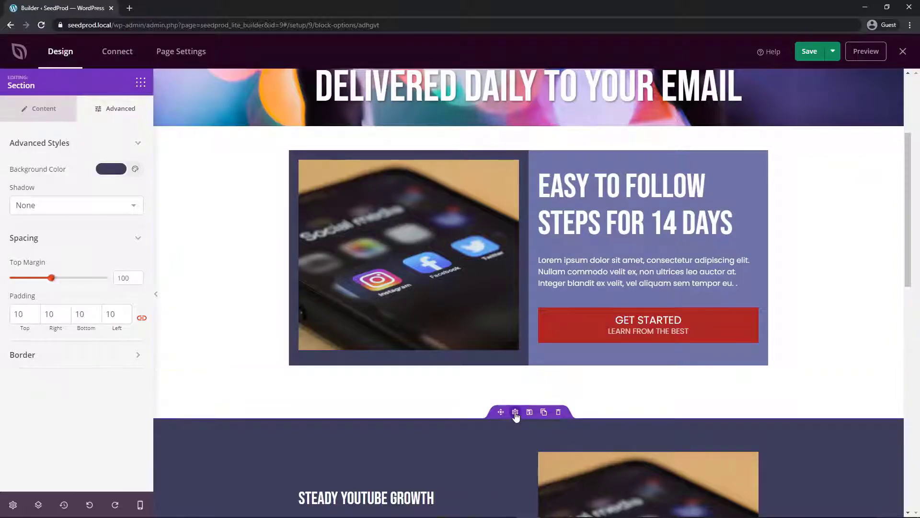
pyautogui.moveTo(130, 279); pyautogui.dragTo(118, 283)
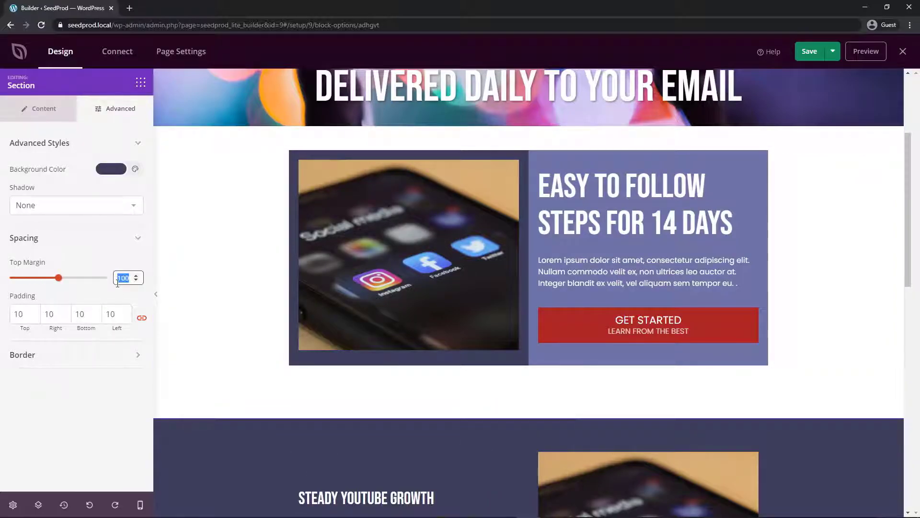
pyautogui.write('40')
pyautogui.scroll(-5, 767, 287)
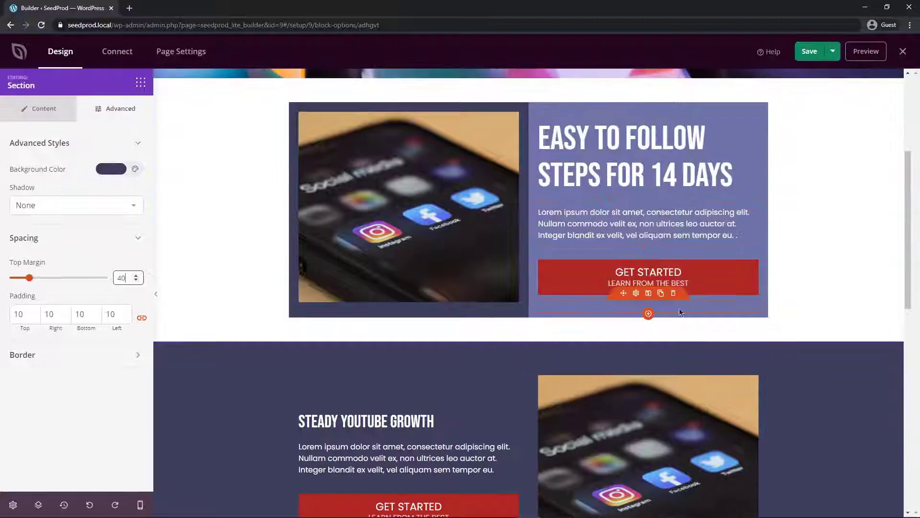
pyautogui.scroll(-8, 808, 283)
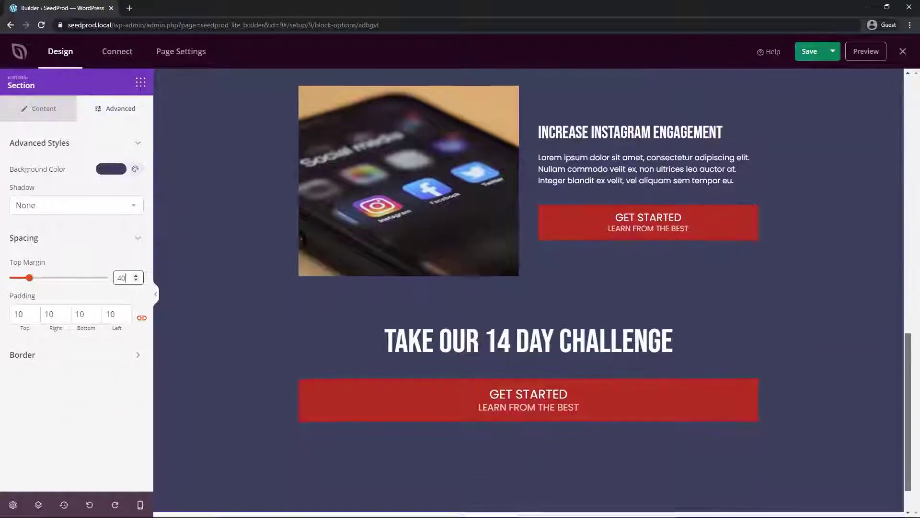
pyautogui.moveTo(909, 355); pyautogui.dragTo(899, 187)
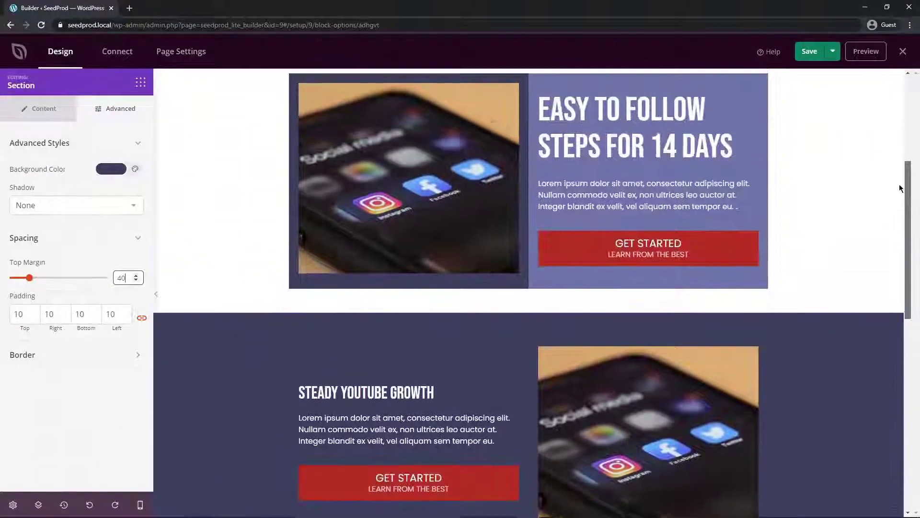
# Step: Set the global button color to a very dark purple and check the buttons down the whole page
pyautogui.click(13, 505)
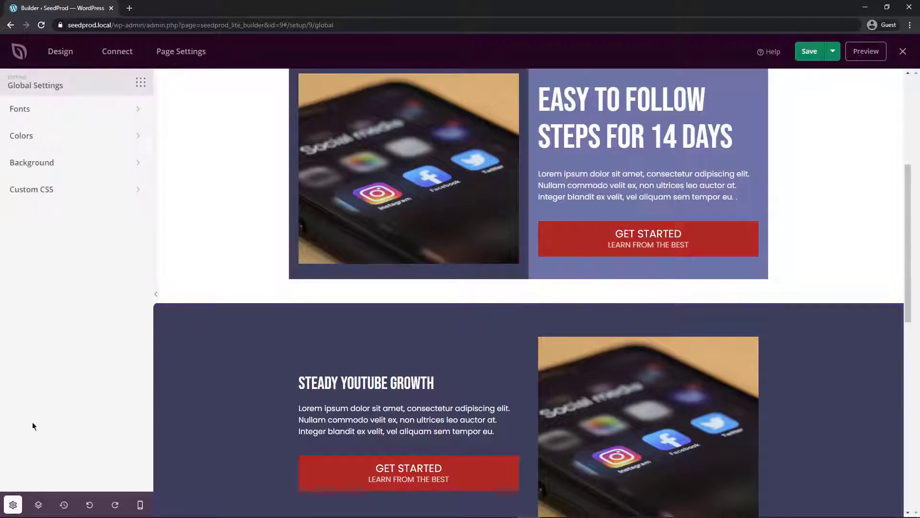
pyautogui.click(28, 134)
pyautogui.click(40, 195)
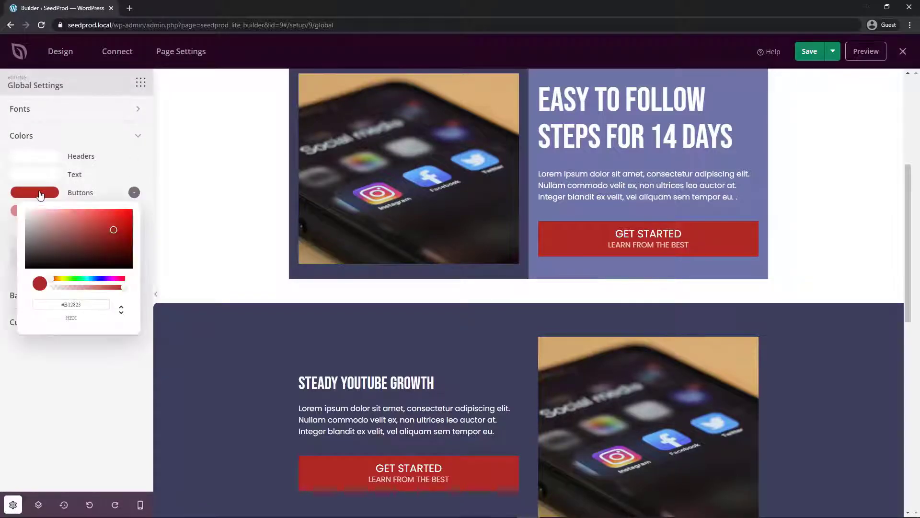
pyautogui.click(103, 279)
pyautogui.click(128, 250)
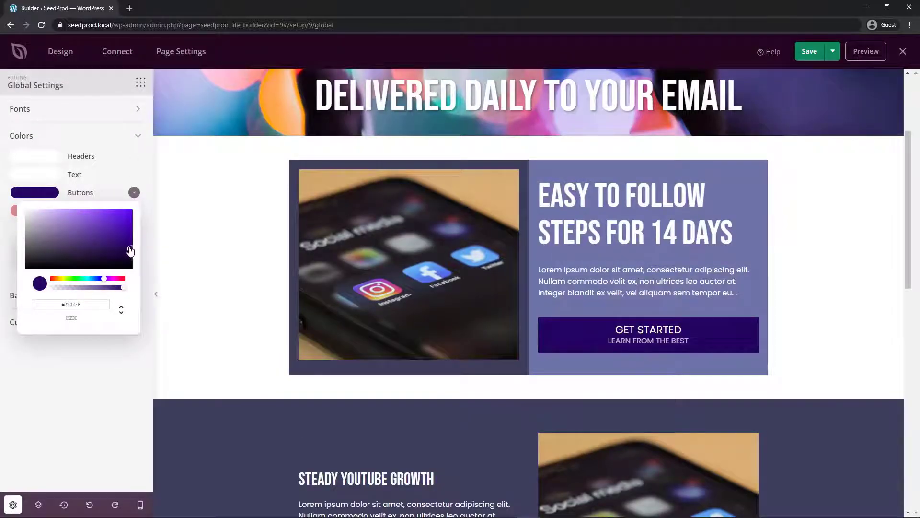
pyautogui.click(623, 288)
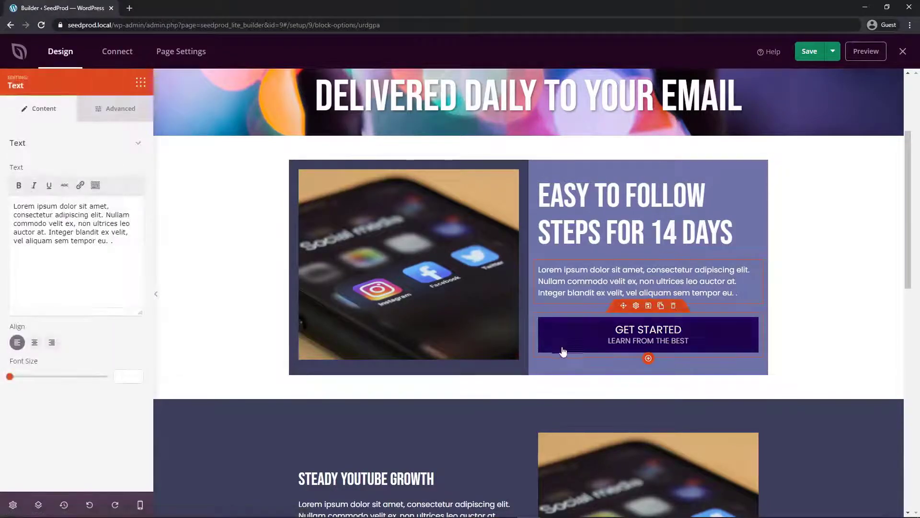
pyautogui.scroll(-8, 435, 407)
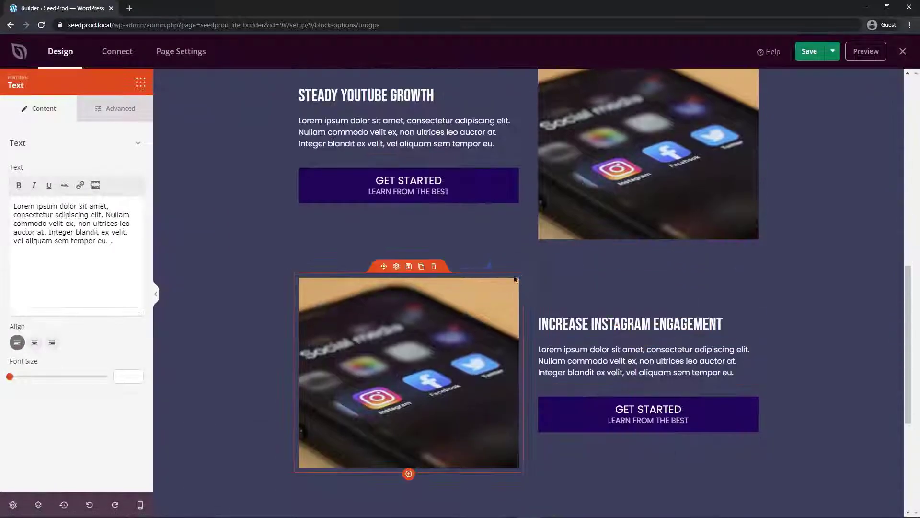
pyautogui.scroll(-5, 435, 406)
pyautogui.scroll(11, 595, 359)
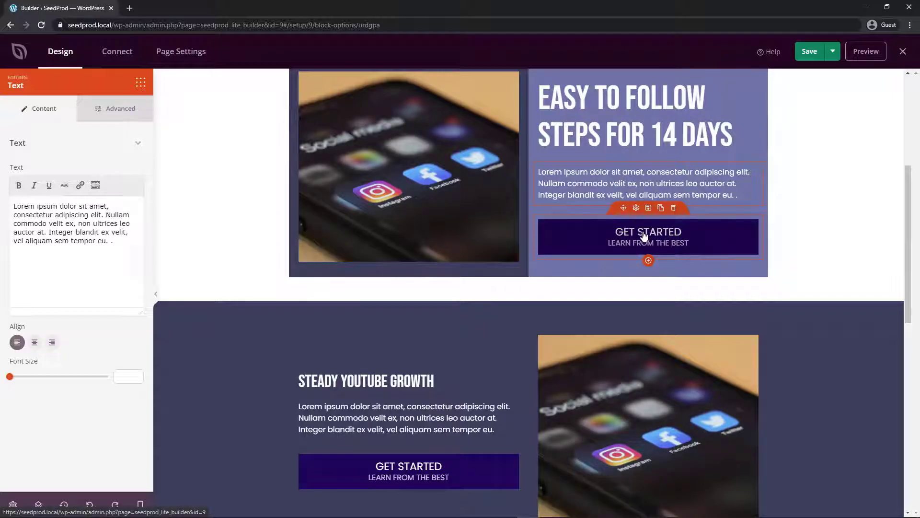
# Step: Look over the available blocks and the settings of the "Get Started" button under "Take Our 14 Day Challenge"
pyautogui.click(648, 261)
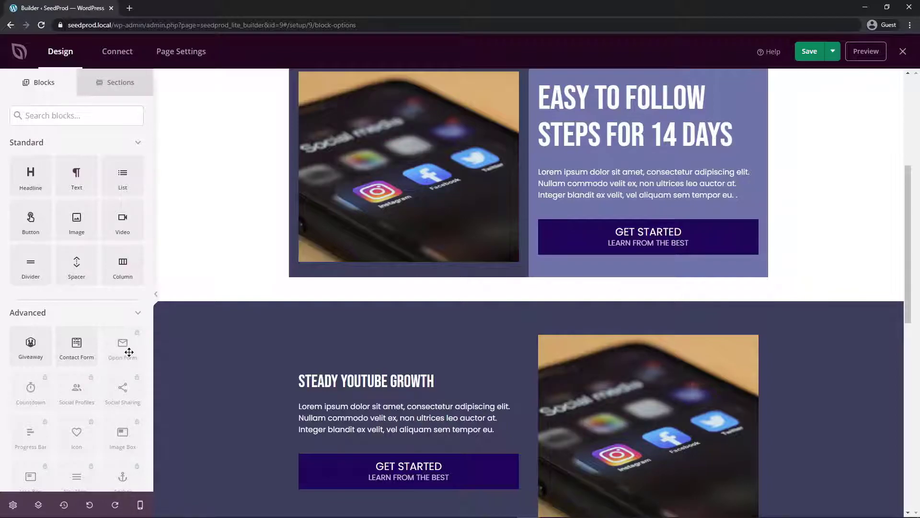
pyautogui.click(116, 60)
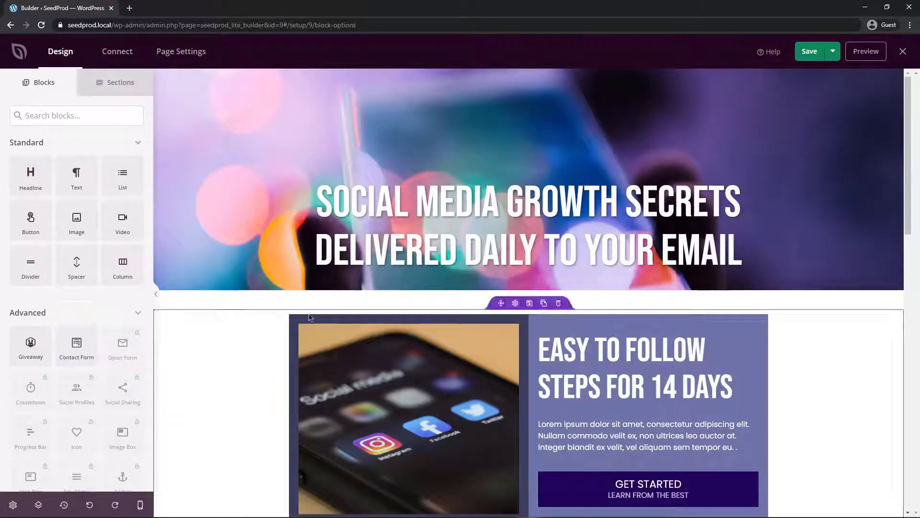
pyautogui.moveTo(915, 112); pyautogui.dragTo(907, 366)
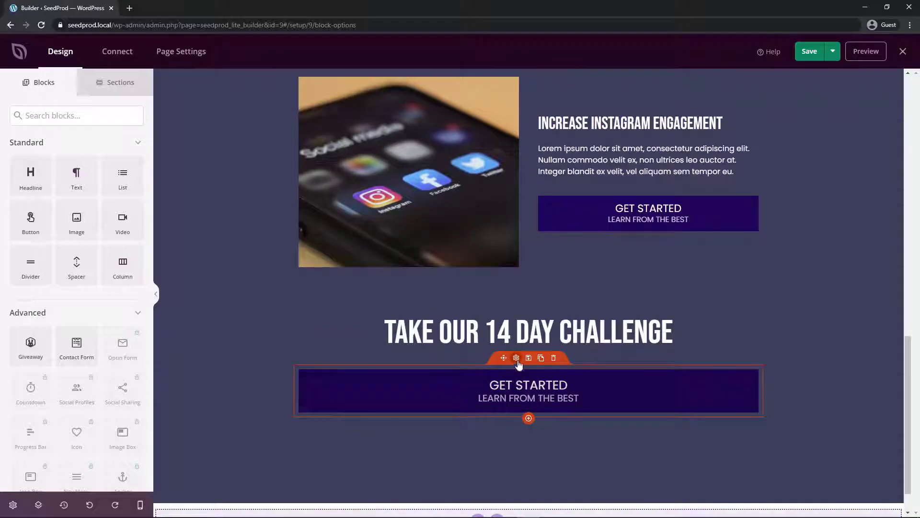
pyautogui.click(518, 361)
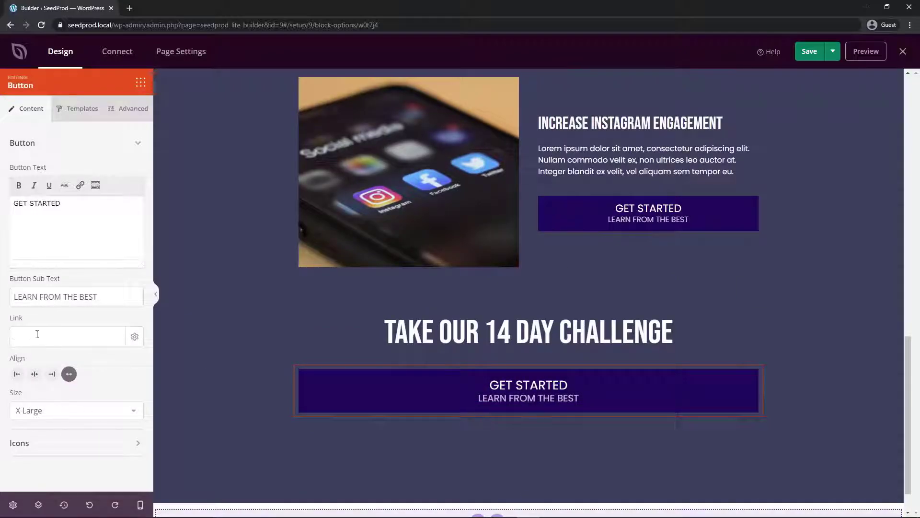
# Step: Give the "Get Started" button in the "Easy to Follow Steps" column its own purple background color
pyautogui.scroll(10, 649, 287)
pyautogui.click(635, 271)
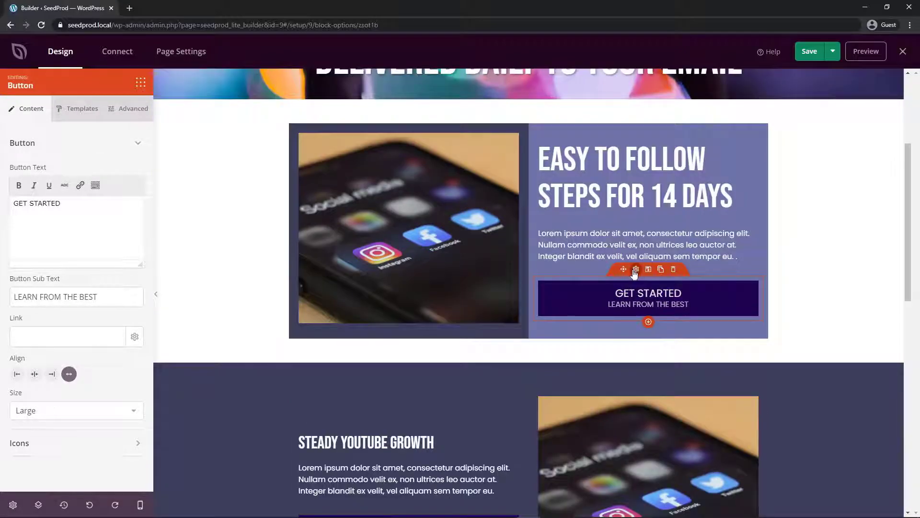
pyautogui.click(129, 108)
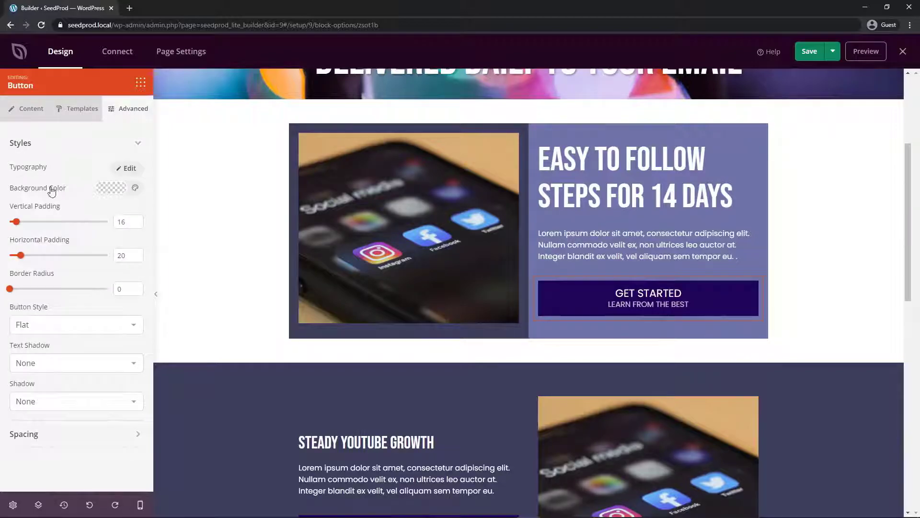
pyautogui.click(111, 187)
pyautogui.click(29, 324)
# Step: Open the background color choices for the "Get Started" button under "Take Our 14 Day Challenge"
pyautogui.moveTo(916, 192); pyautogui.dragTo(719, 417)
pyautogui.click(516, 361)
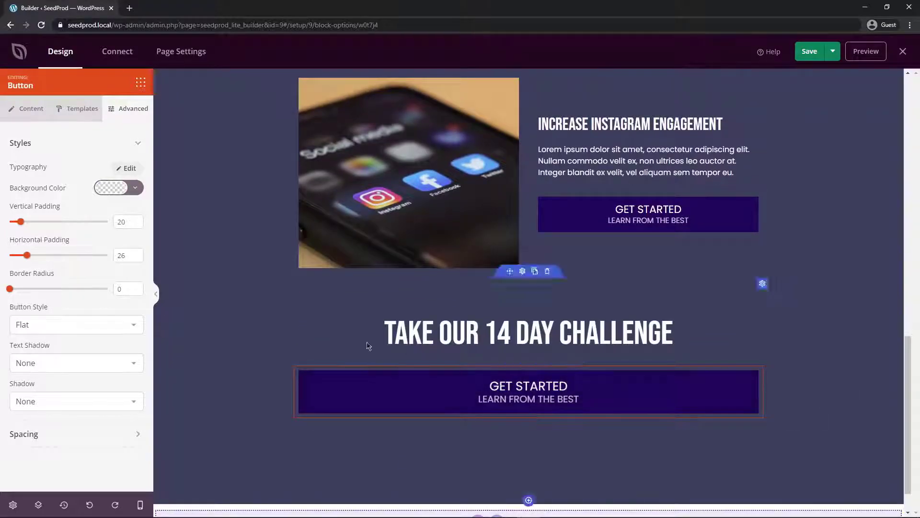
pyautogui.click(111, 188)
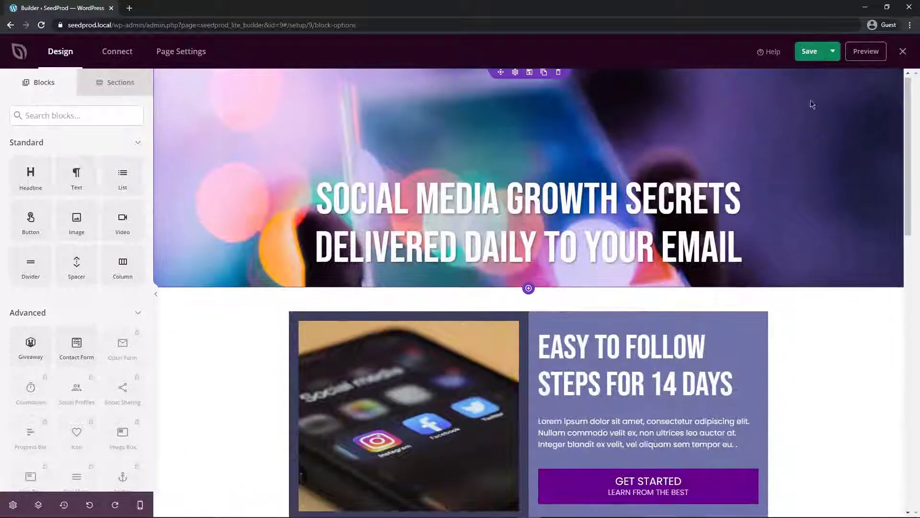
# Step: Check the landing page and its main headline in the mobile preview, and return to the desktop view
pyautogui.click(140, 504)
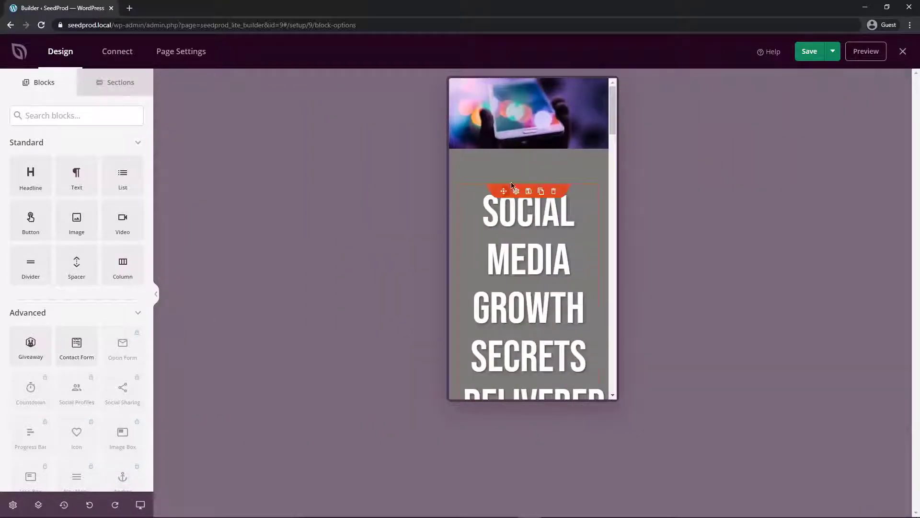
pyautogui.moveTo(613, 103)
pyautogui.mouseDown()
pyautogui.moveTo(612, 297)
pyautogui.moveTo(624, 369)
pyautogui.moveTo(604, 114)
pyautogui.mouseUp()
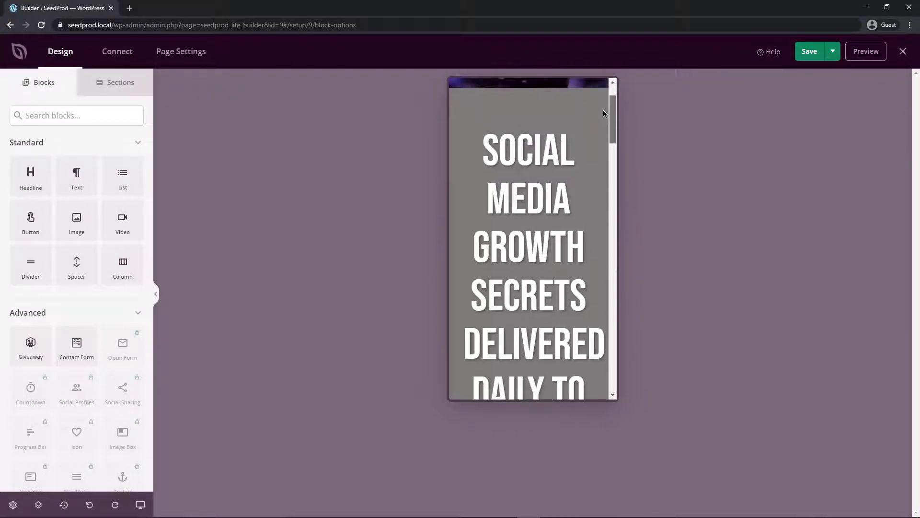
pyautogui.click(516, 139)
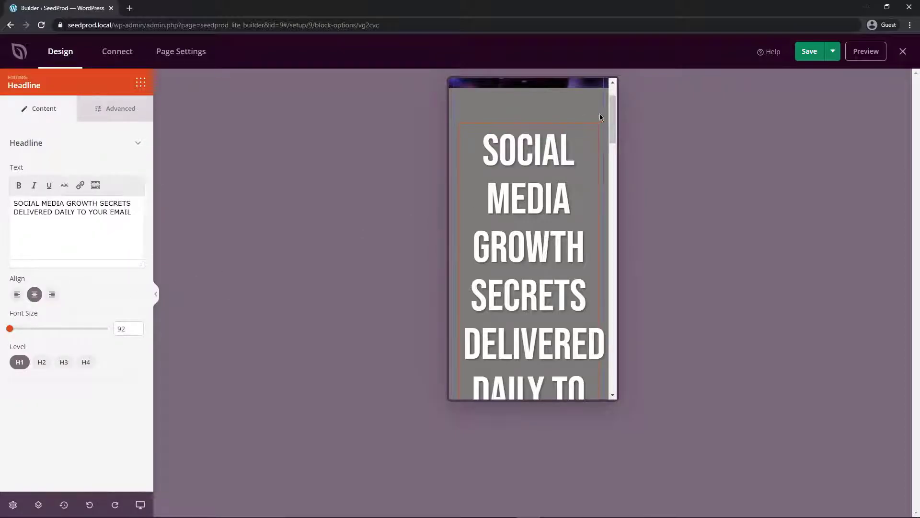
pyautogui.scroll(2, 611, 112)
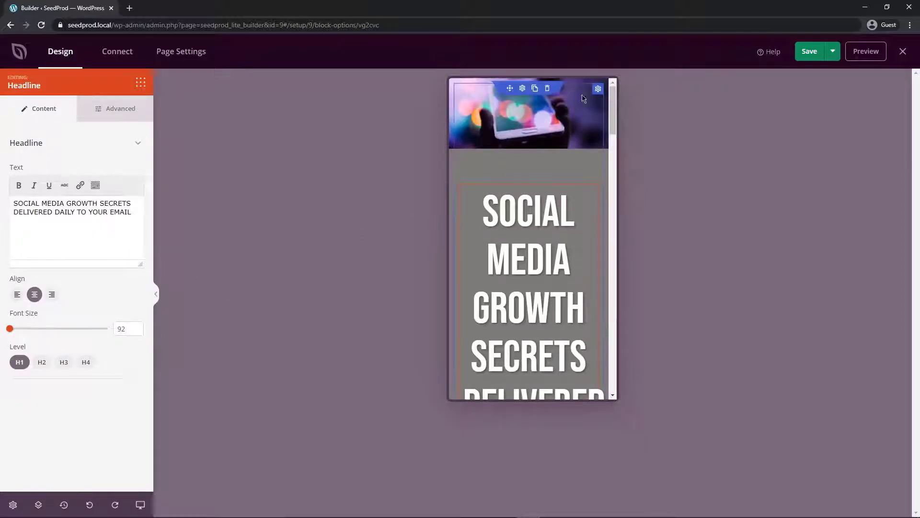
pyautogui.click(141, 506)
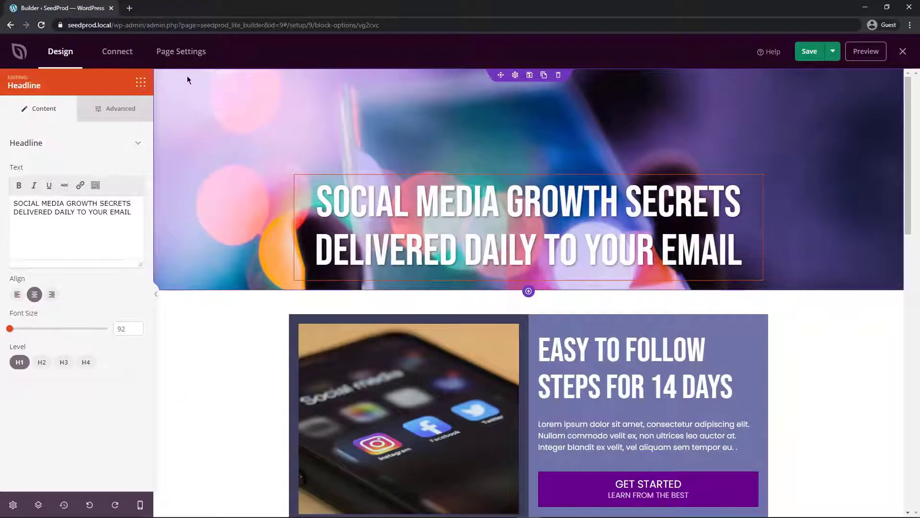
# Step: Save the landing page and set its page title to "Social Media Growth" in the general page settings
pyautogui.click(811, 53)
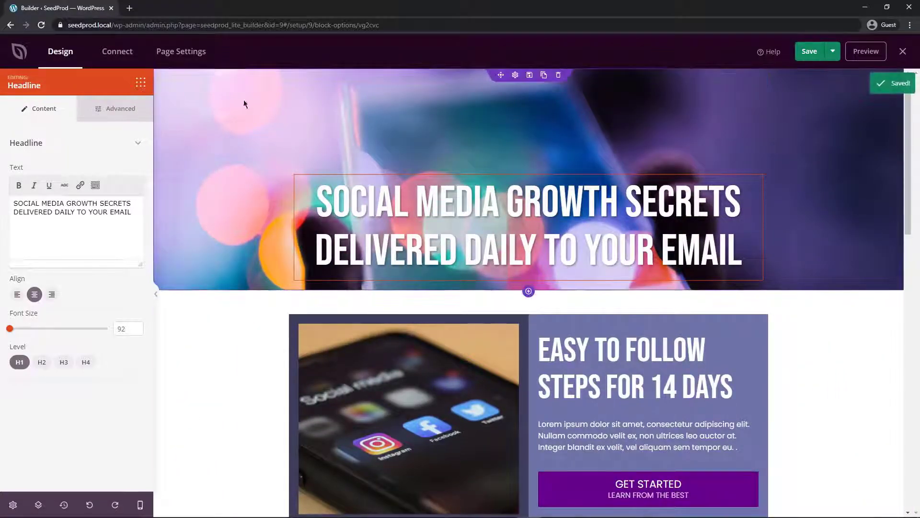
pyautogui.click(178, 53)
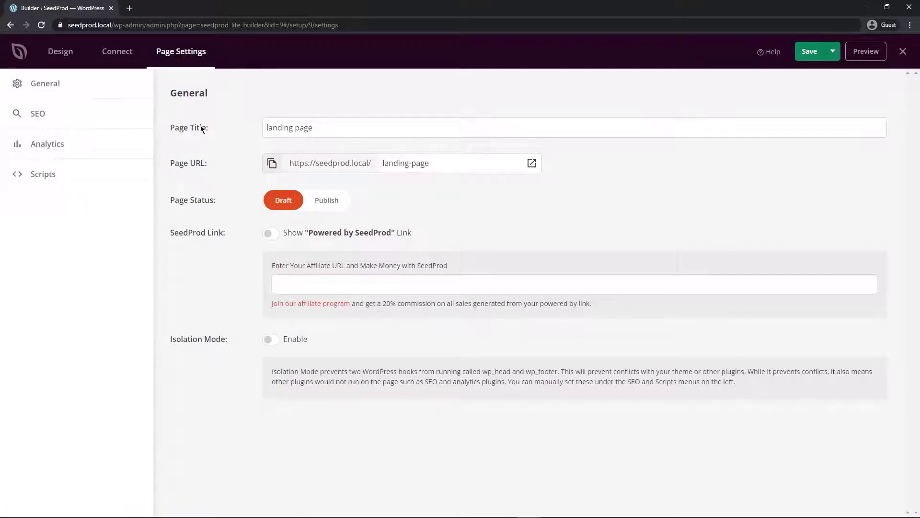
pyautogui.moveTo(312, 127); pyautogui.dragTo(216, 174)
pyautogui.write('Social Media Growth')
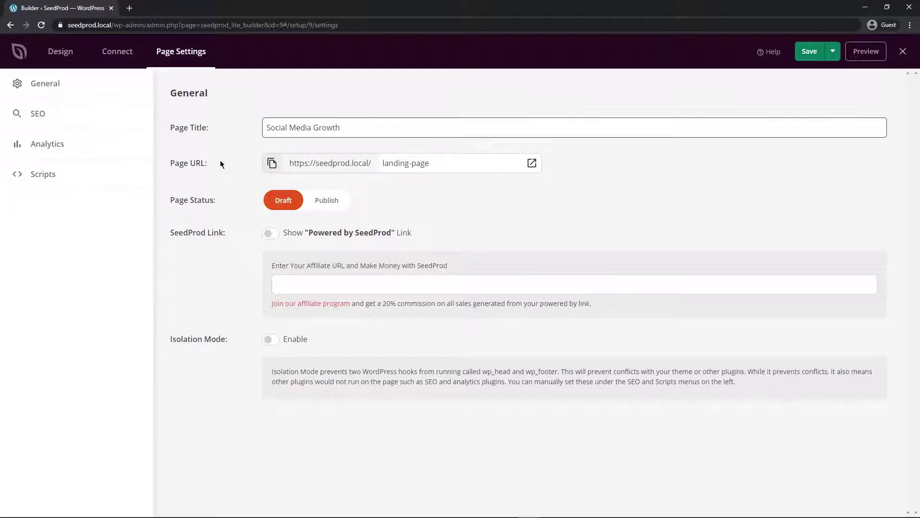
# Step: Replace the landing page's URL slug with "social-media"
pyautogui.moveTo(437, 167); pyautogui.dragTo(368, 164)
pyautogui.write('s')
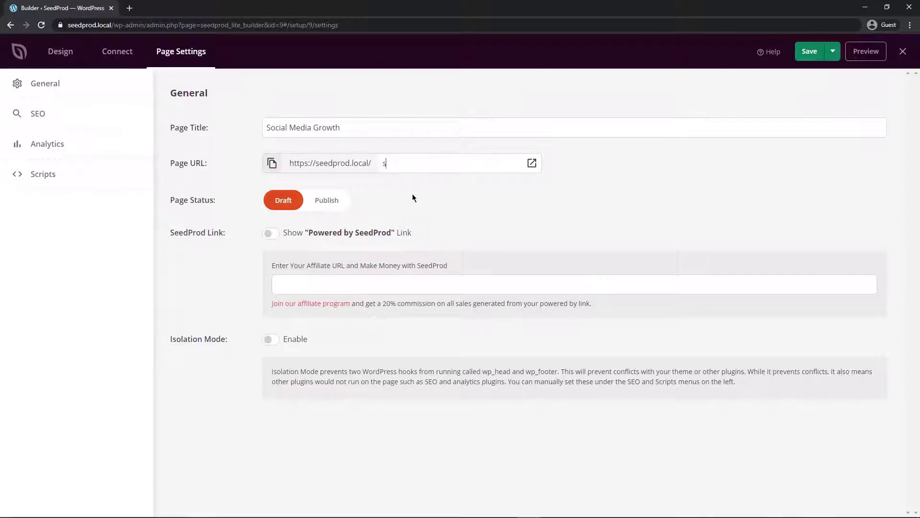
pyautogui.write('ocial-media')
pyautogui.press('Left')
pyautogui.press('Left')
pyautogui.press('Left')
pyautogui.press('Left')
pyautogui.press('Left')
pyautogui.write('-')
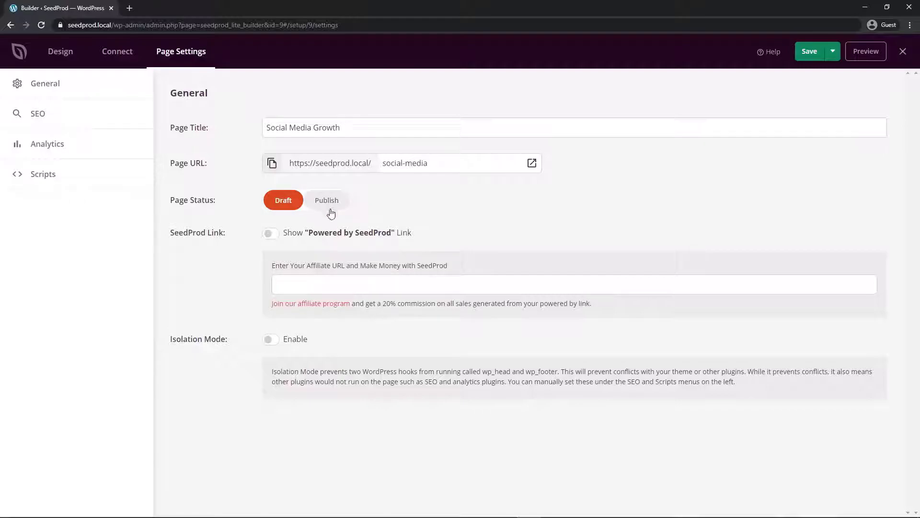
pyautogui.click(832, 52)
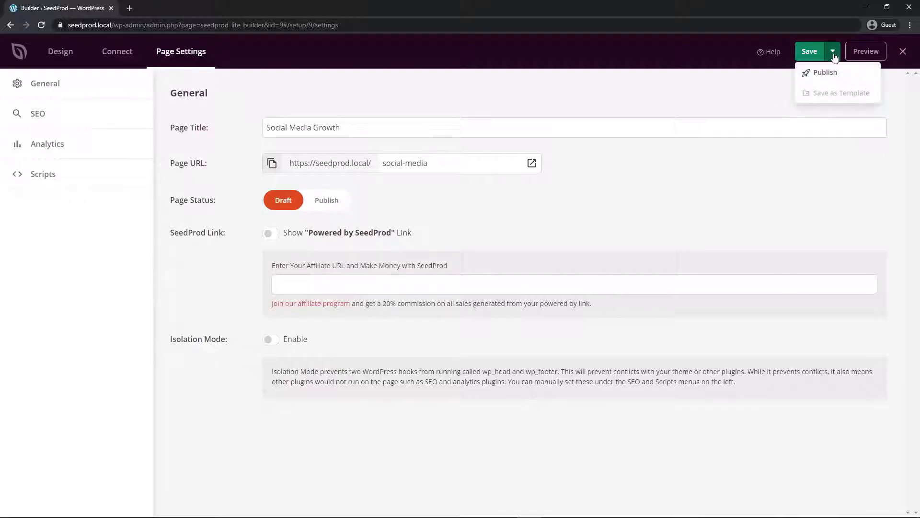
pyautogui.click(832, 57)
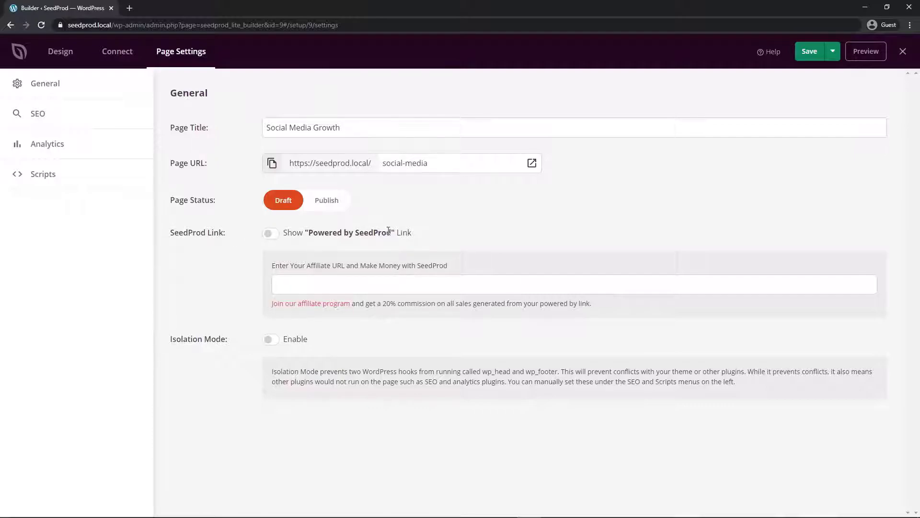
# Step: Enable the "Powered by SeedProd" link and read the Isolation Mode note about theme and plugin conflicts
pyautogui.click(271, 236)
pyautogui.moveTo(598, 371); pyautogui.dragTo(747, 373)
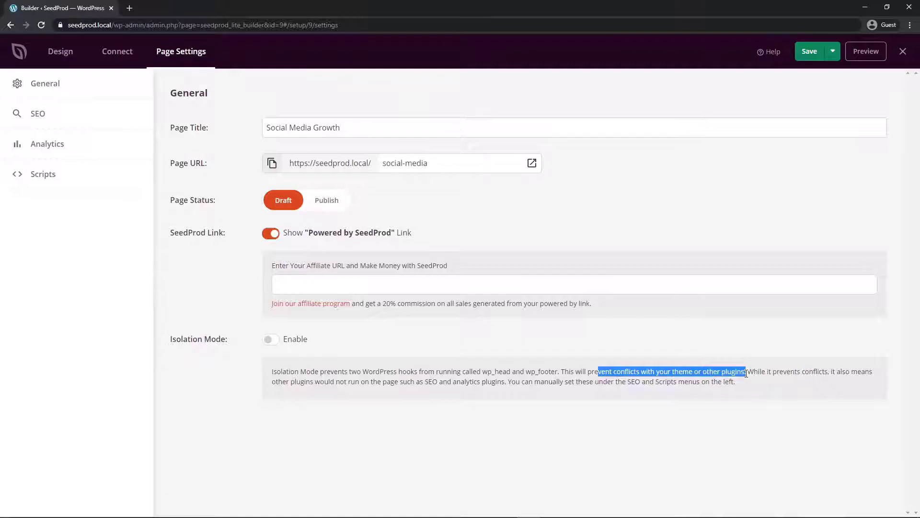
pyautogui.click(489, 349)
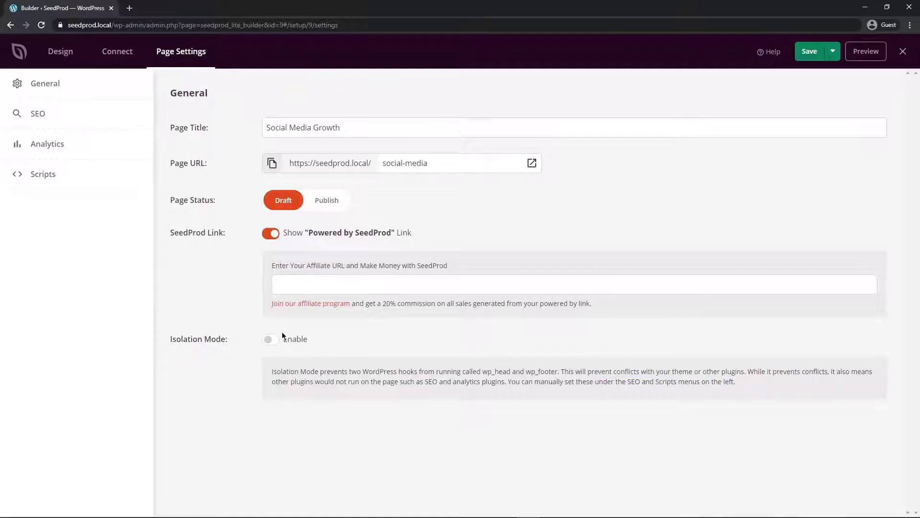
# Step: Review the page's SEO, Analytics and Scripts settings
pyautogui.click(37, 114)
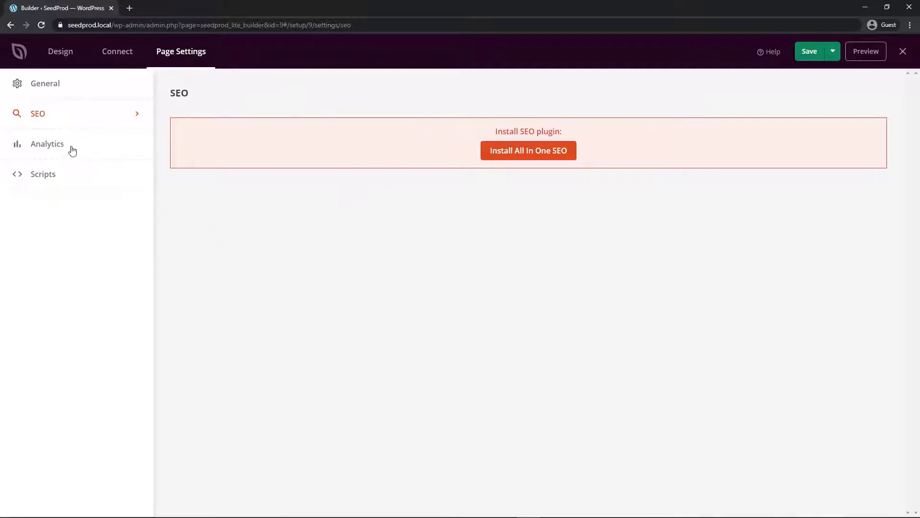
pyautogui.click(45, 147)
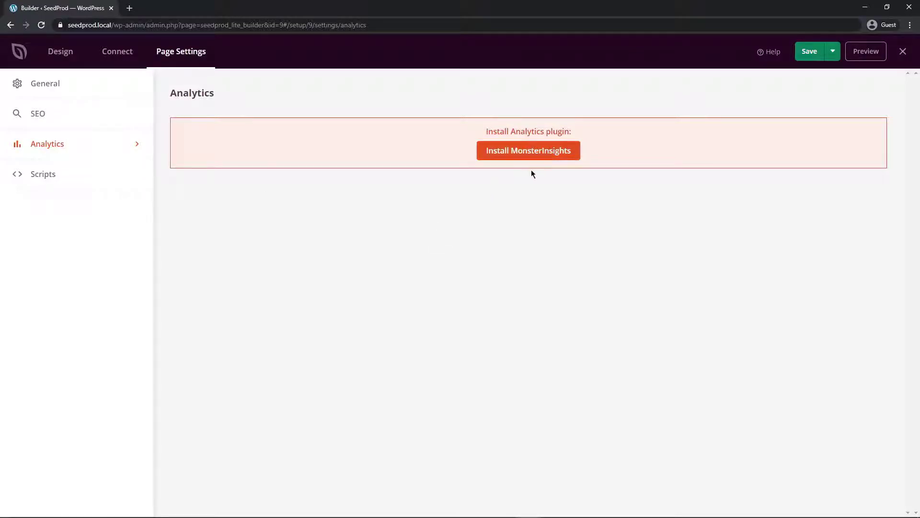
pyautogui.click(47, 176)
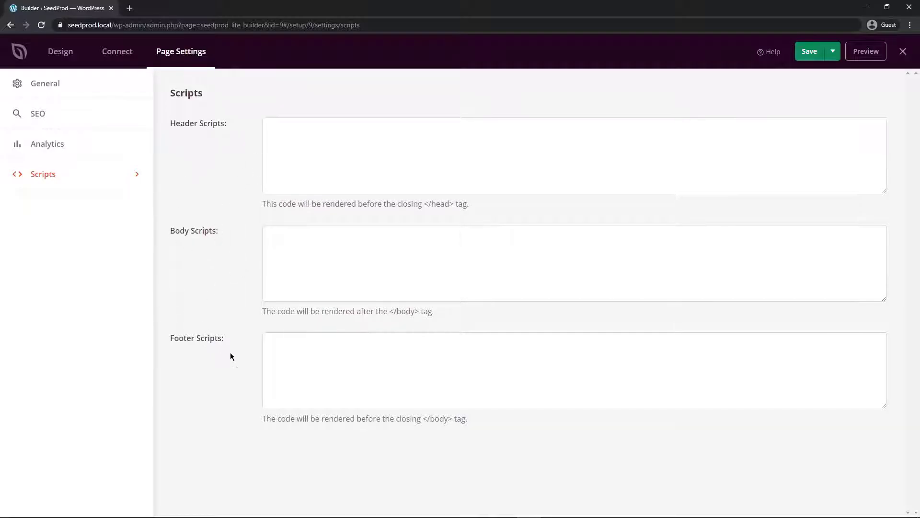
# Step: Save the page settings and publish the landing page
pyautogui.click(809, 52)
pyautogui.click(832, 51)
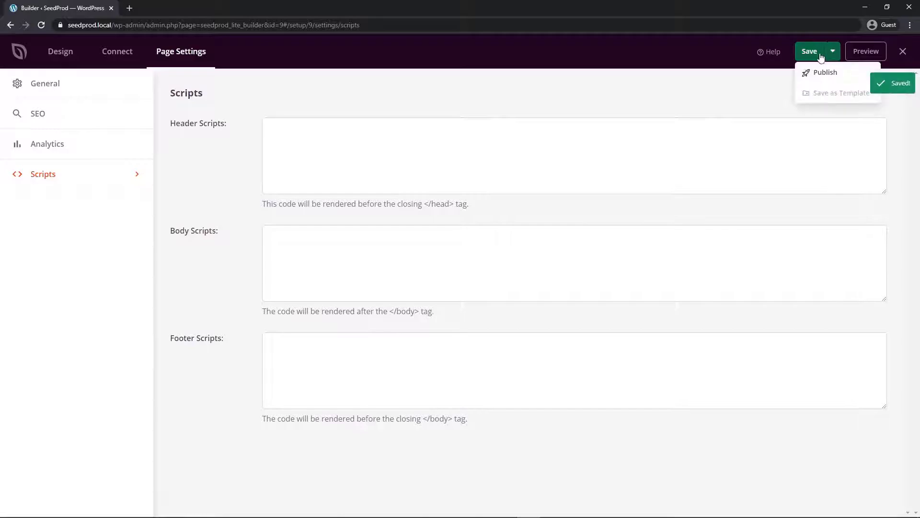
pyautogui.click(832, 74)
# Step: Open the live landing page and examine its sections down to "Take Our 14 Day Challenge" and back up
pyautogui.click(440, 325)
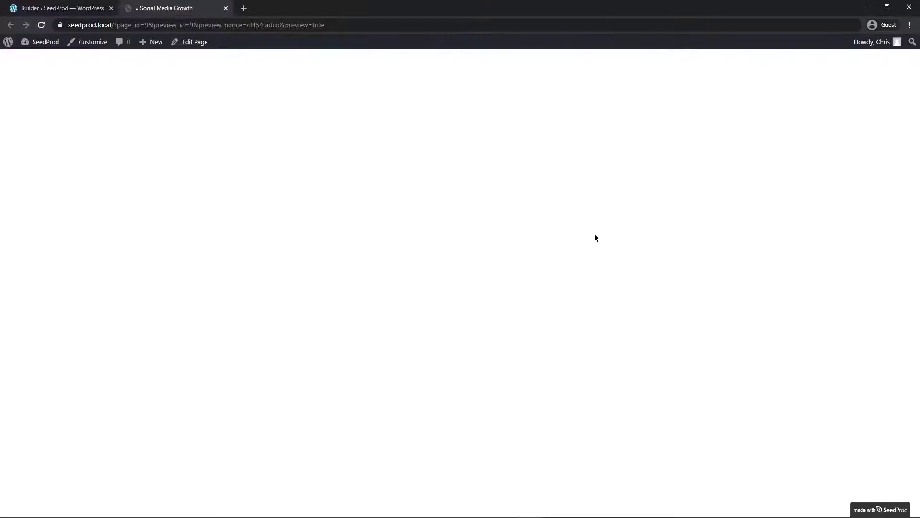
pyautogui.scroll(-6, 917, 52)
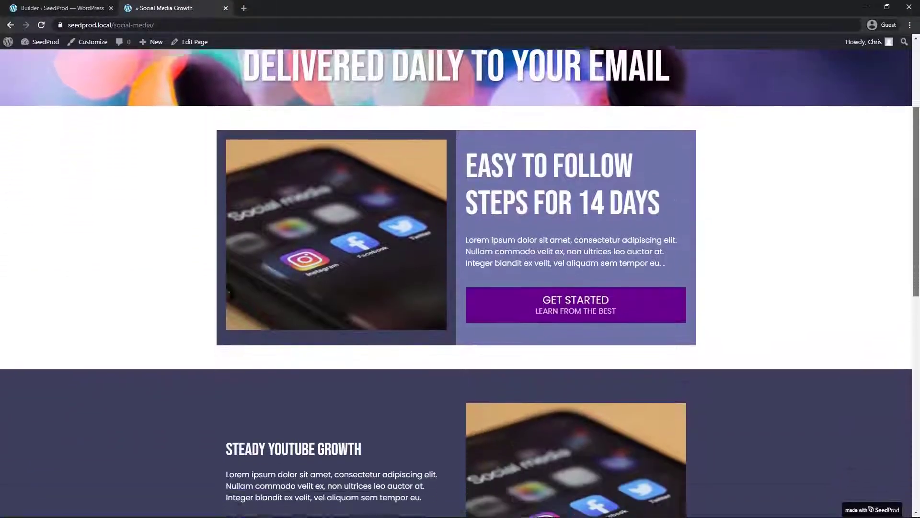
pyautogui.scroll(-8, 866, 376)
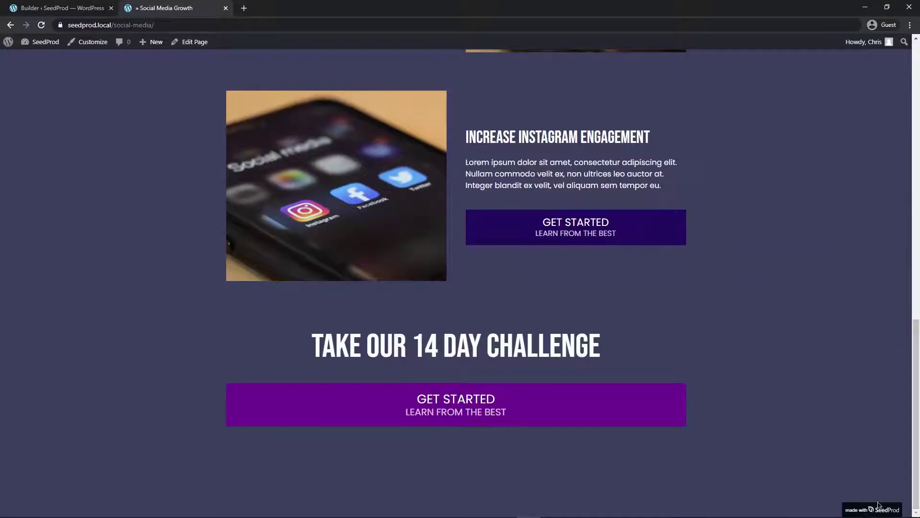
pyautogui.moveTo(917, 458); pyautogui.dragTo(904, 242)
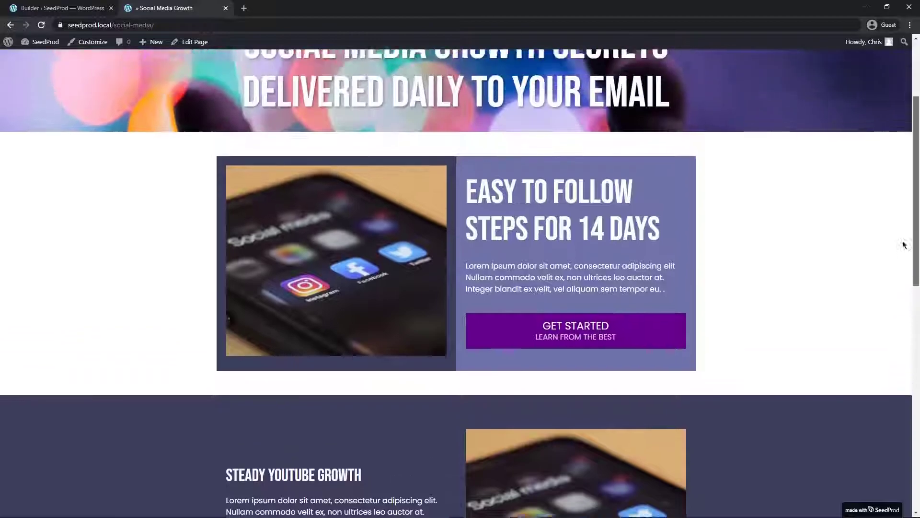